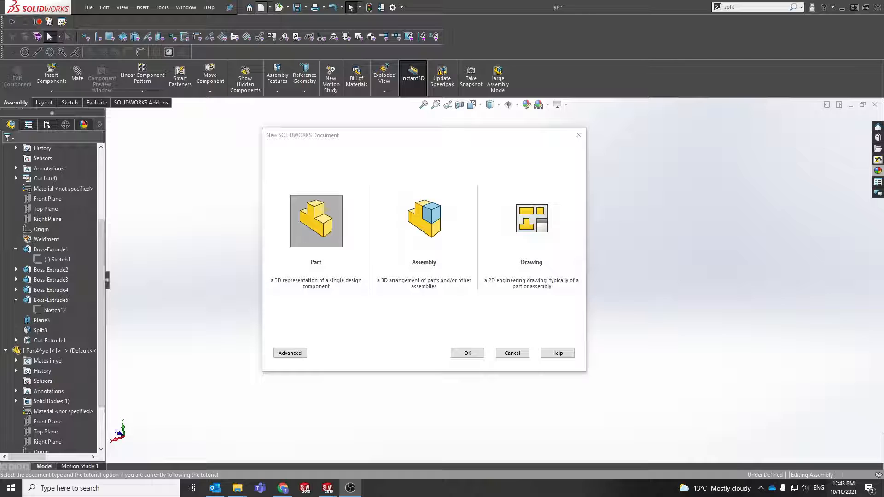
Step: Create a new part document and start a sketch on the Front Plane
click(302, 234)
click(462, 353)
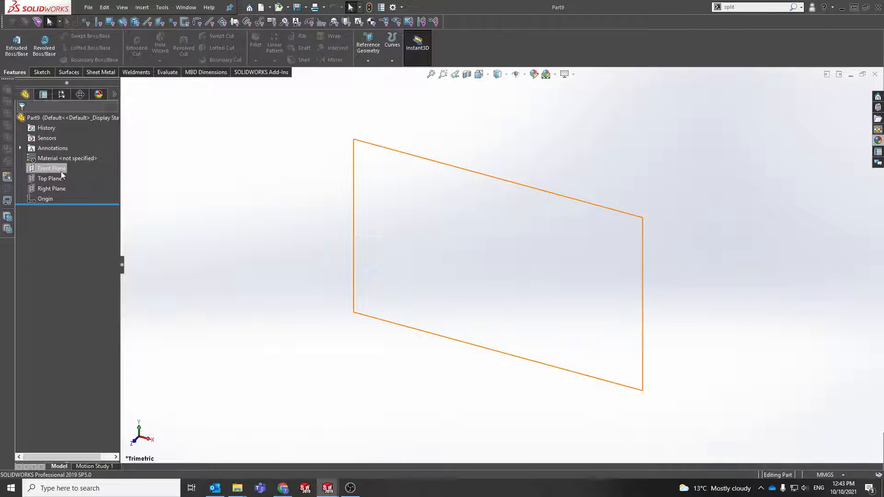
click(61, 169)
click(73, 162)
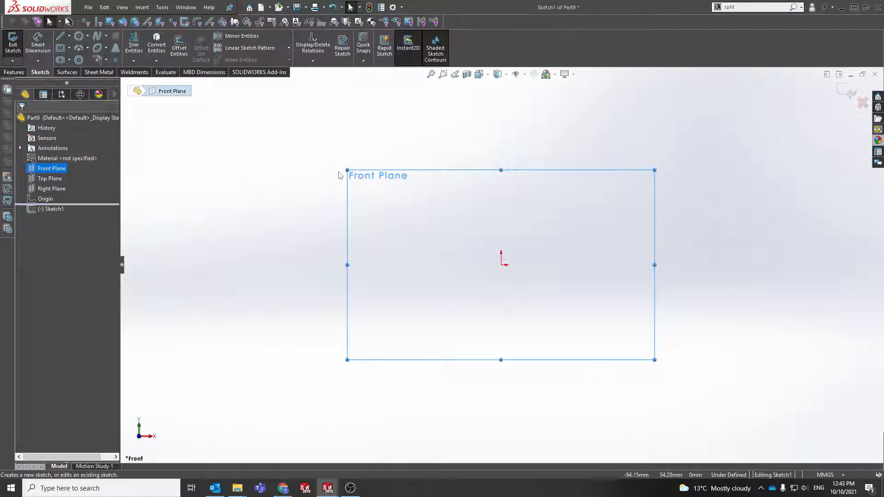
click(60, 47)
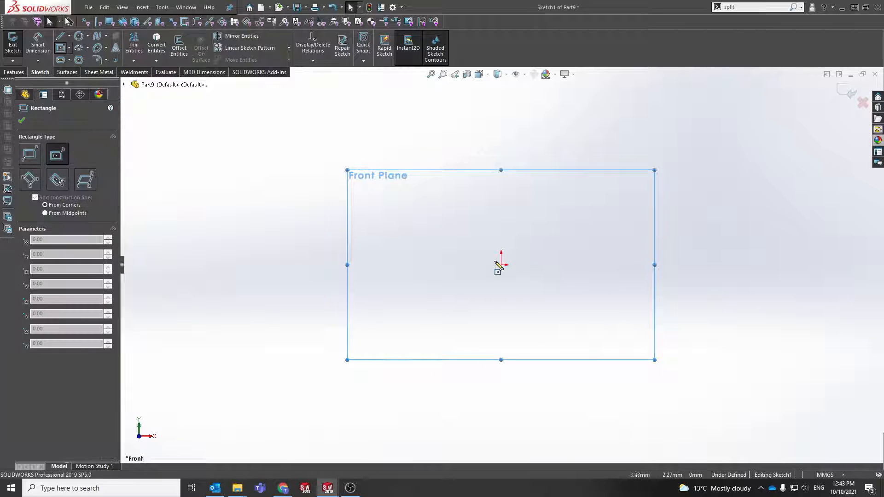
click(500, 264)
key(Escape)
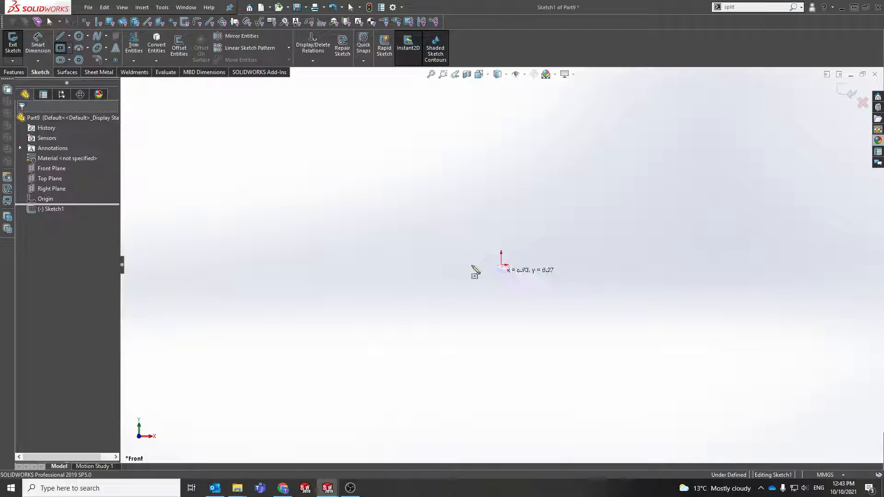
right_drag(440, 256, 397, 255)
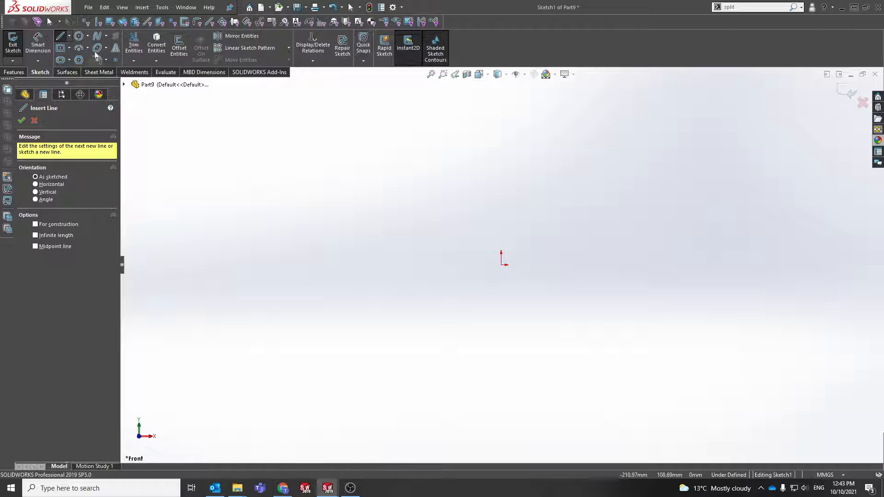
Step: Sketch a center rectangle about 98 mm wide, centered on the origin
click(69, 48)
click(125, 70)
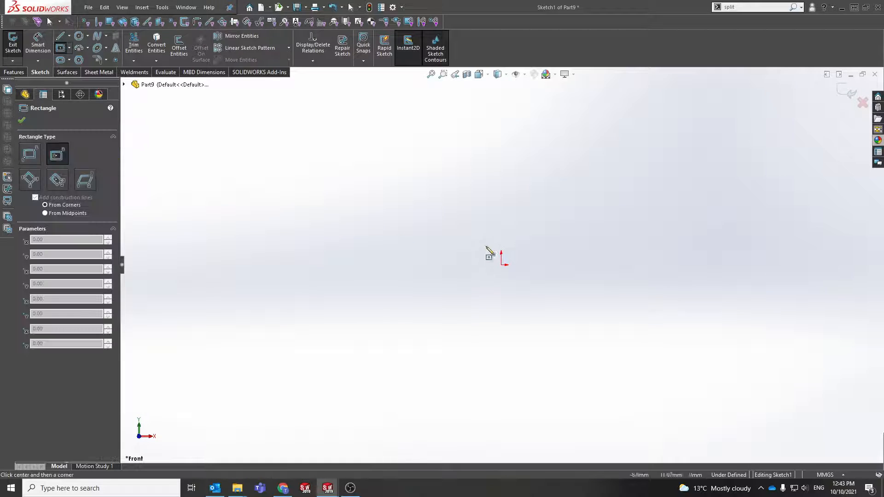
click(501, 265)
click(586, 190)
key(Escape)
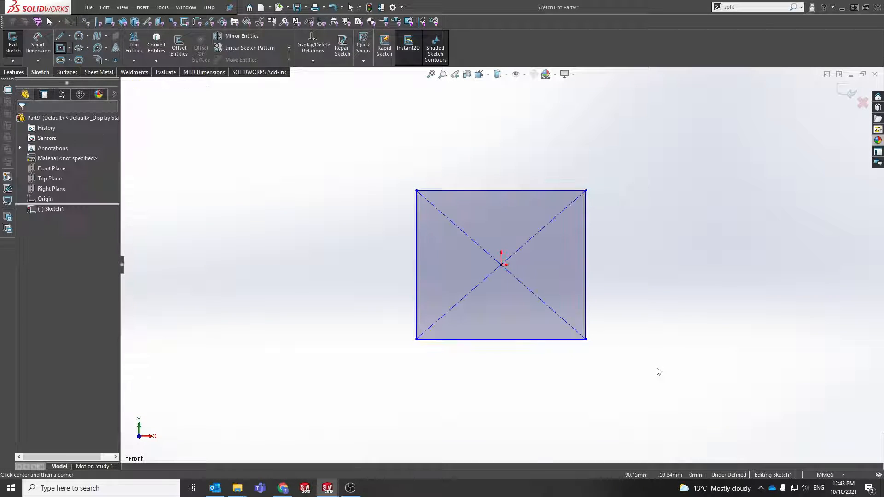
Step: Dimension the rectangle's bottom edge and right edge to 50 mm each
right_drag(658, 371, 657, 343)
click(500, 340)
click(511, 380)
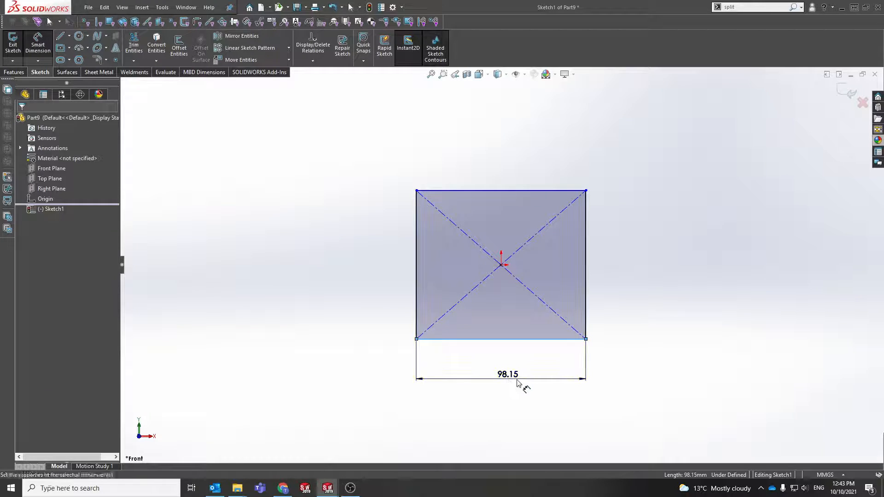
text(50)
key(Return)
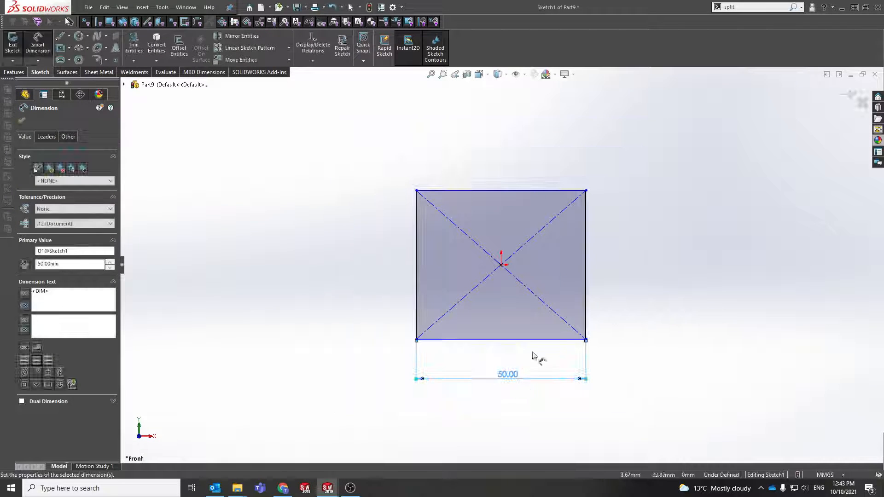
click(586, 295)
click(619, 287)
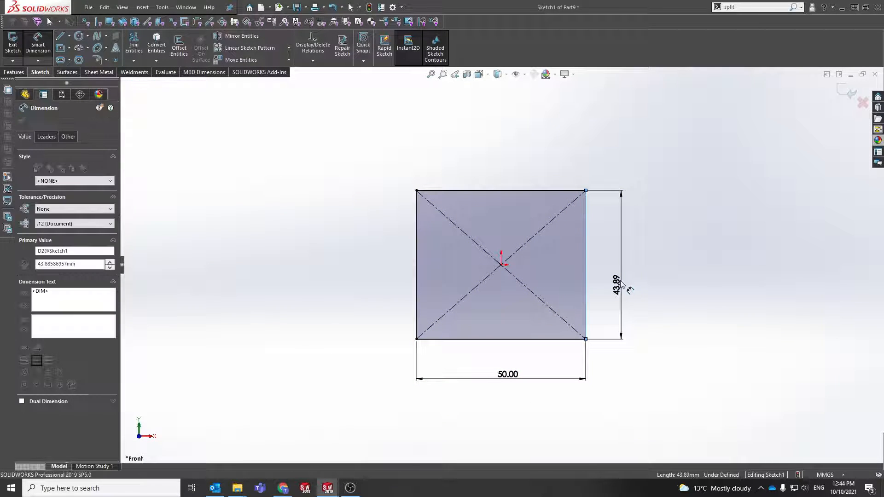
text(50)
key(Return)
key(Escape)
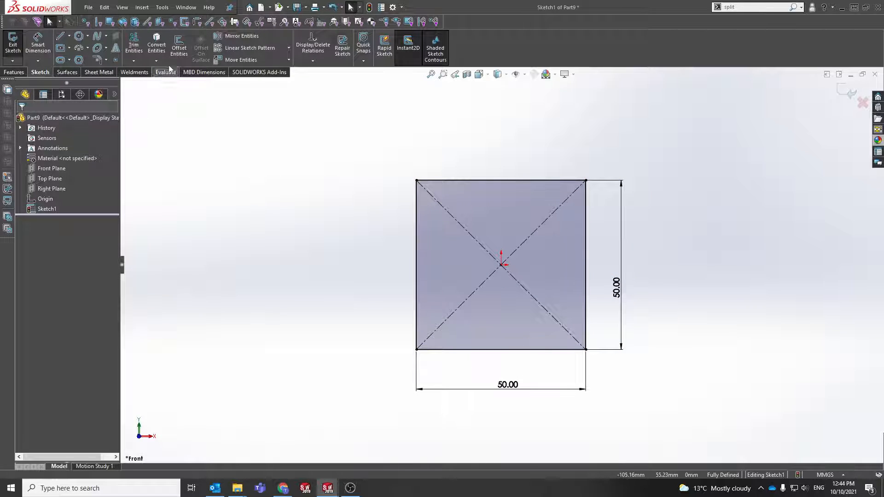
Step: Offset all four edges of the square 3 mm inward and exit the sketch
click(179, 46)
click(417, 271)
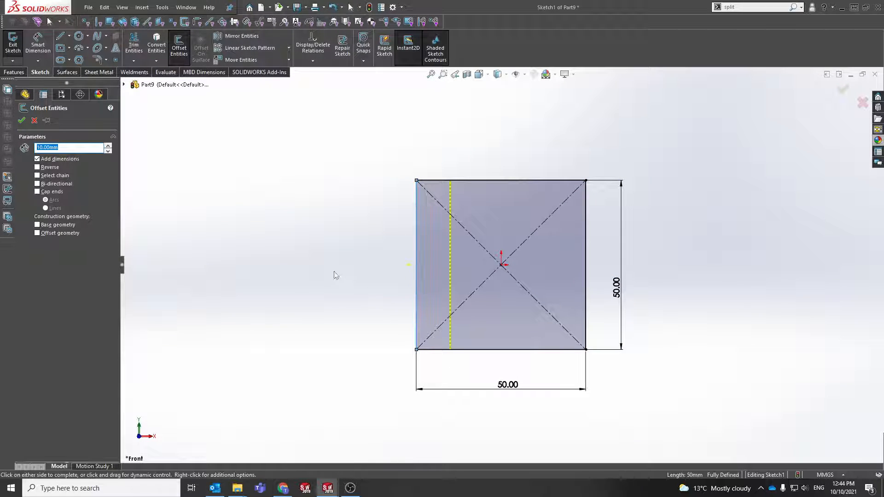
text(3)
key(Return)
click(465, 181)
click(583, 257)
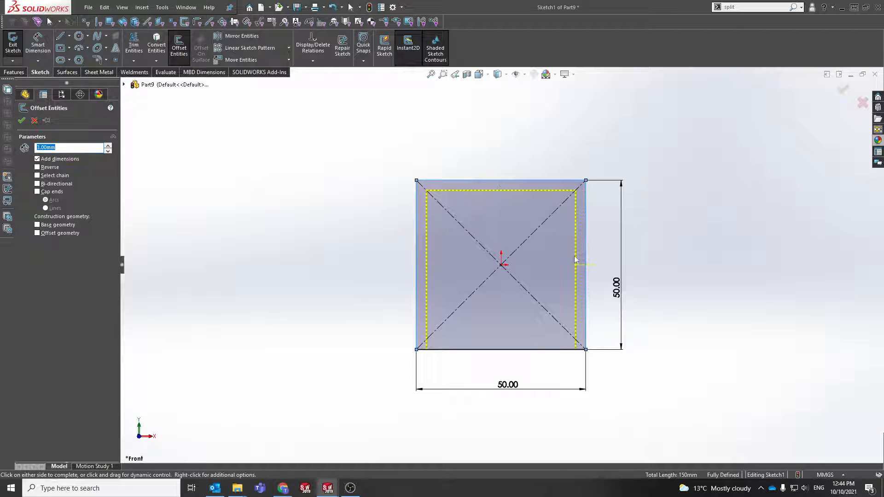
click(524, 343)
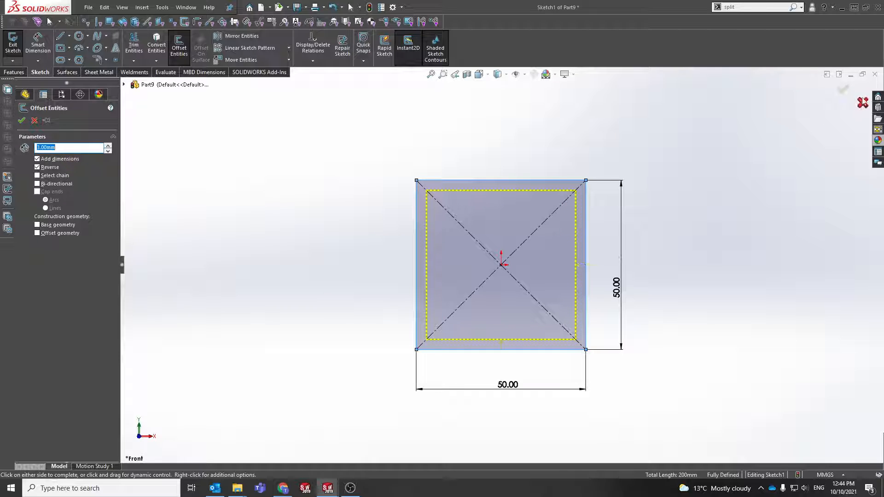
click(844, 90)
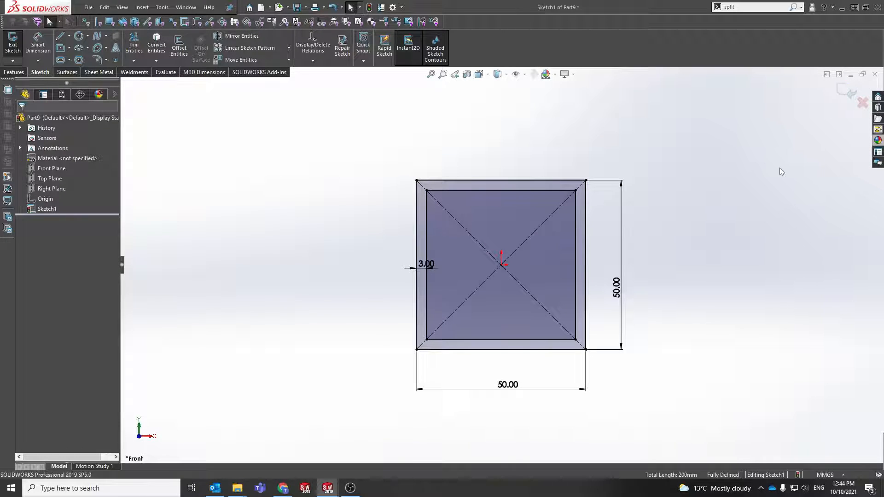
click(843, 91)
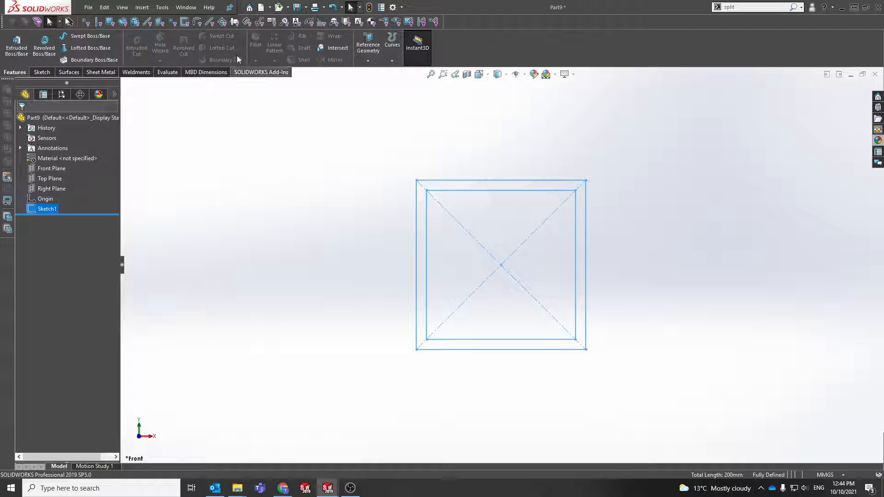
Step: Begin saving the part under a new name with the file type Lib Feat Part (*.sldlfp)
click(88, 8)
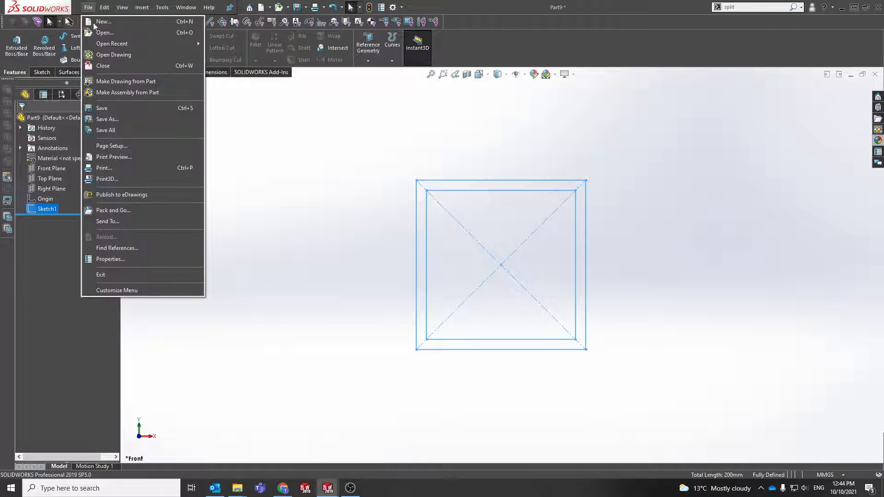
click(142, 120)
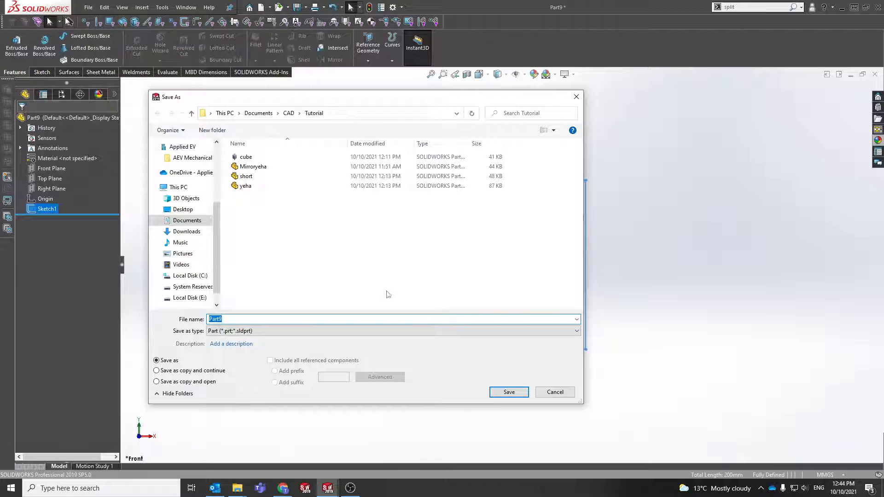
click(277, 332)
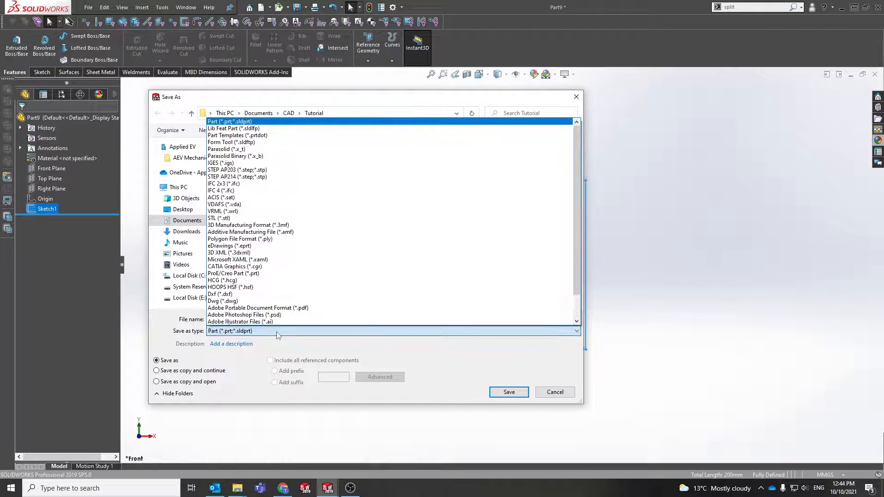
click(263, 130)
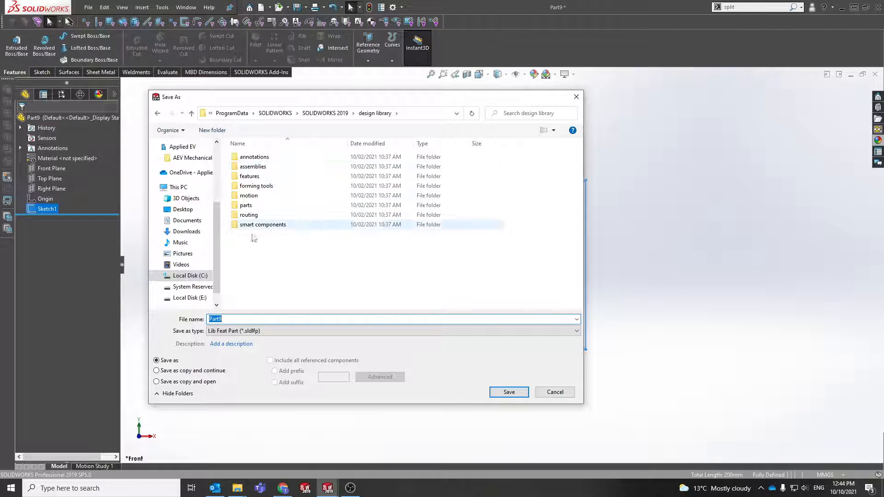
Step: Save the library feature part as yesj in the Documents > CAD > Tutorial folder
click(196, 221)
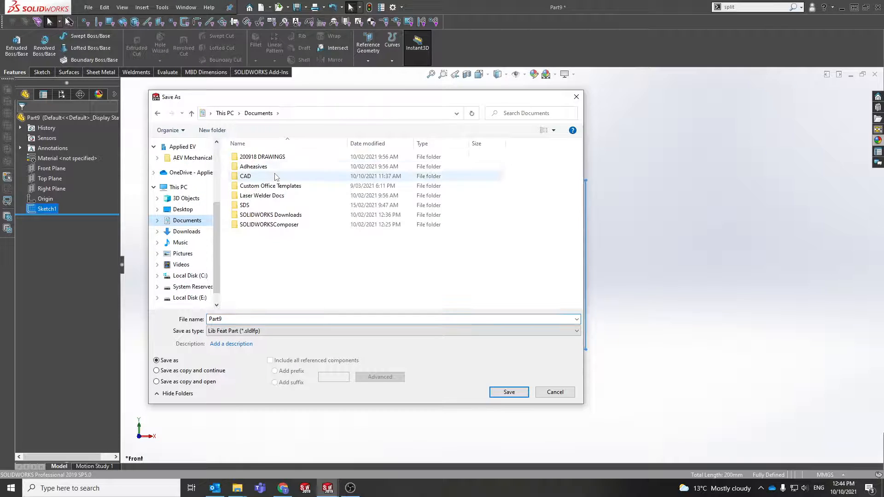
double_click(247, 176)
scroll(281, 224, down, 2)
click(268, 265)
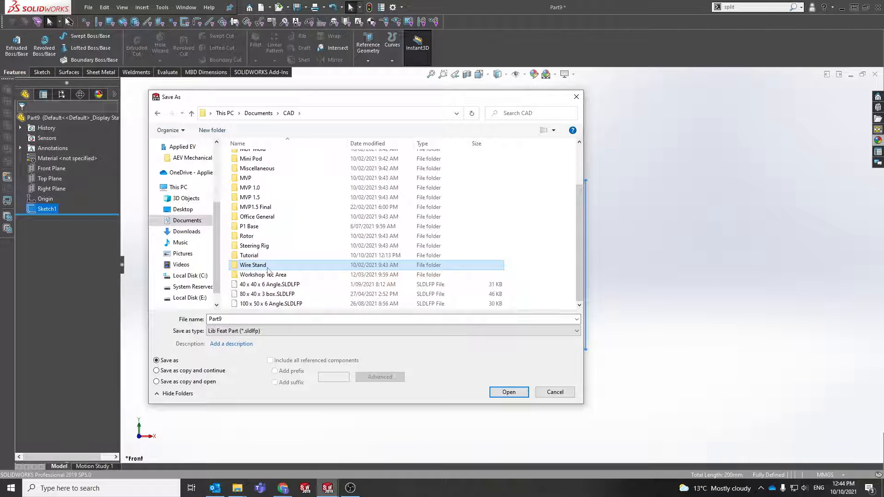
double_click(269, 255)
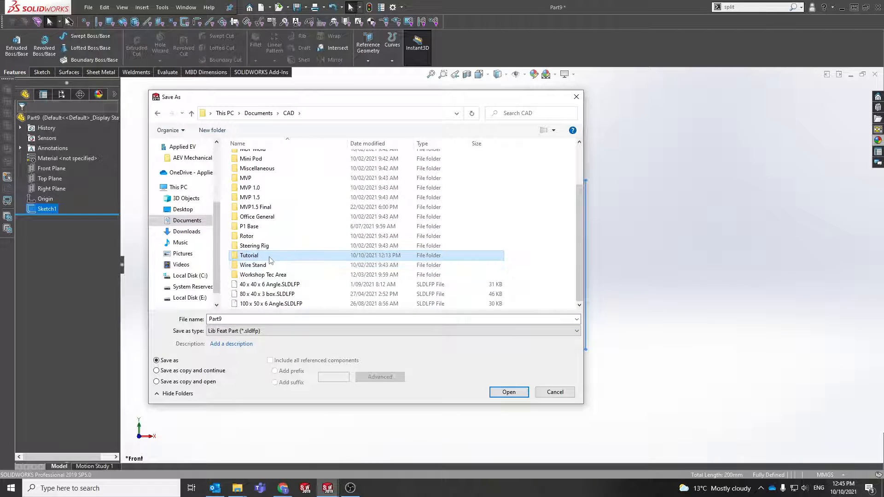
double_click(253, 318)
text(yesj)
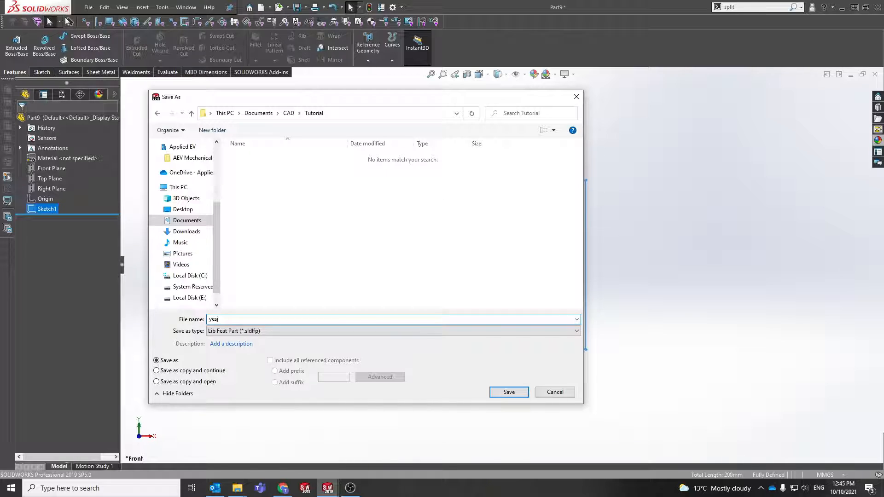
key(Return)
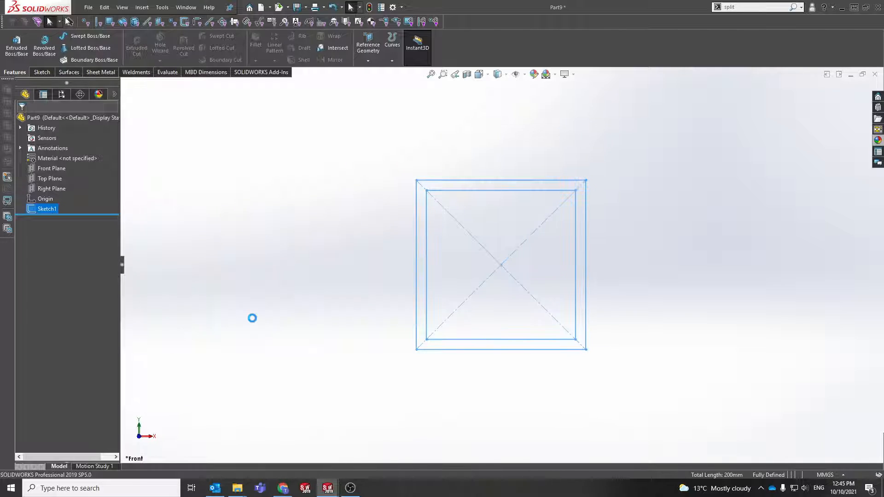
Step: Deselect the profile sketch and close the yesj library feature part
click(427, 268)
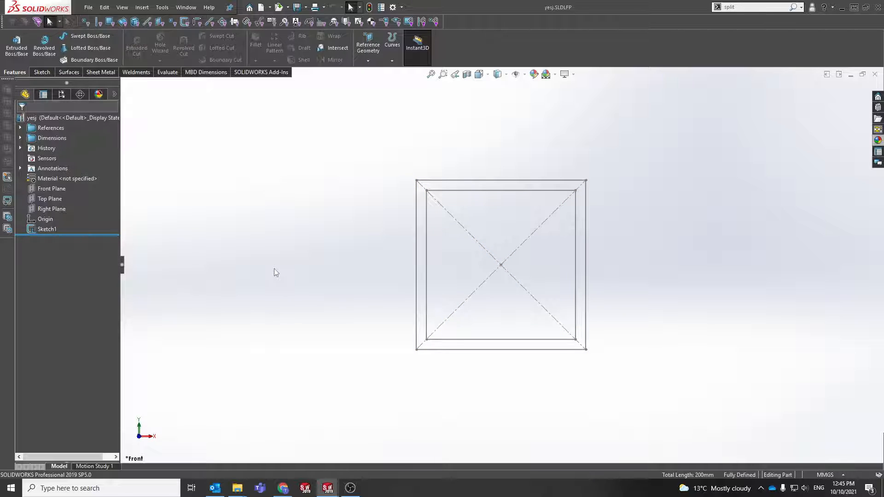
scroll(321, 264, up, 2)
ctrl+middle_drag(578, 152, 522, 164)
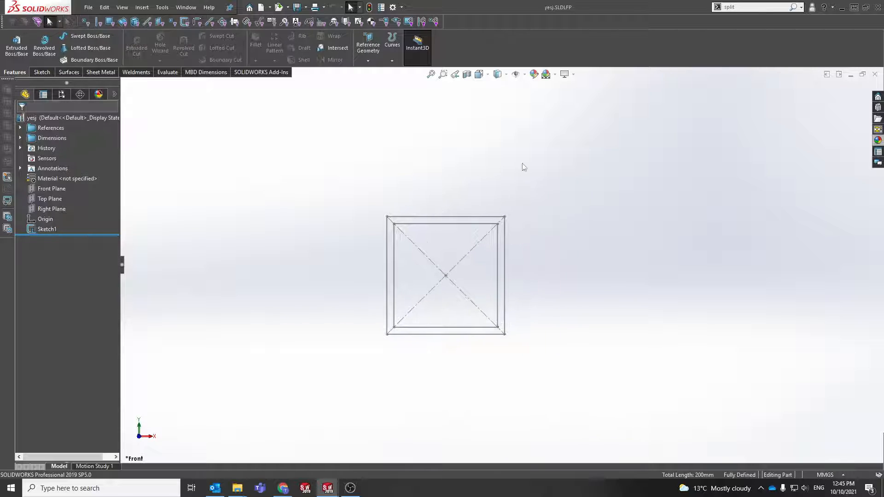
click(874, 75)
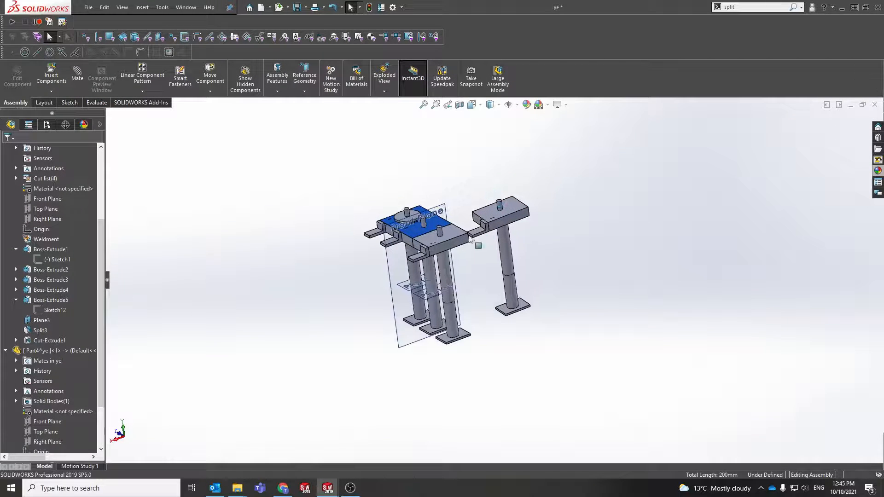
Step: Switch to File Explorer and open the Documents > CAD > Tutorial folder containing the saved profile
mouse_move(299, 463)
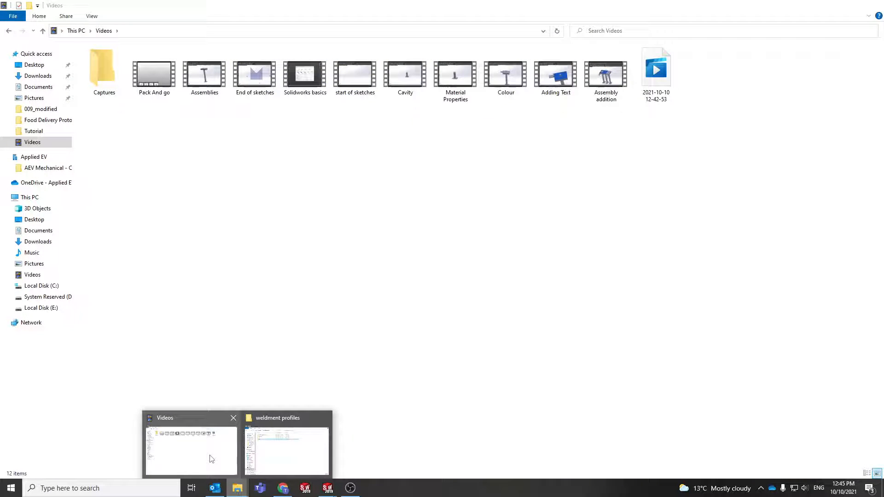
click(211, 459)
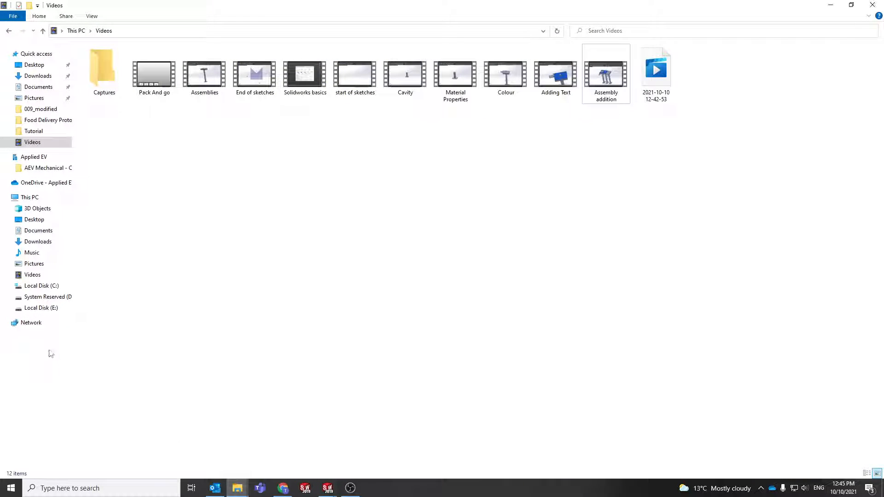
click(42, 264)
click(38, 230)
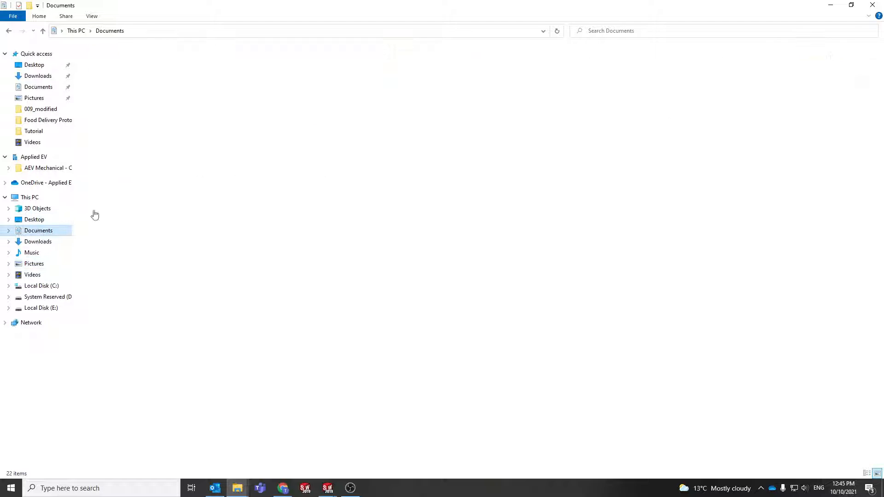
click(136, 82)
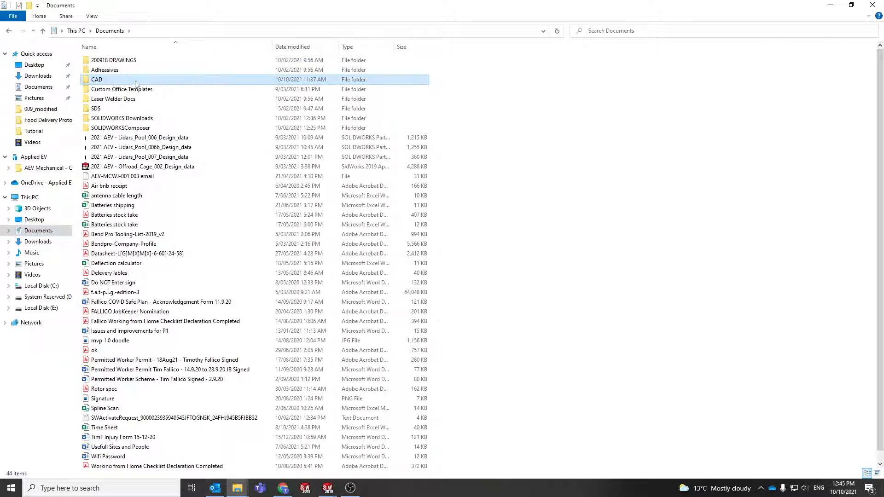
double_click(136, 81)
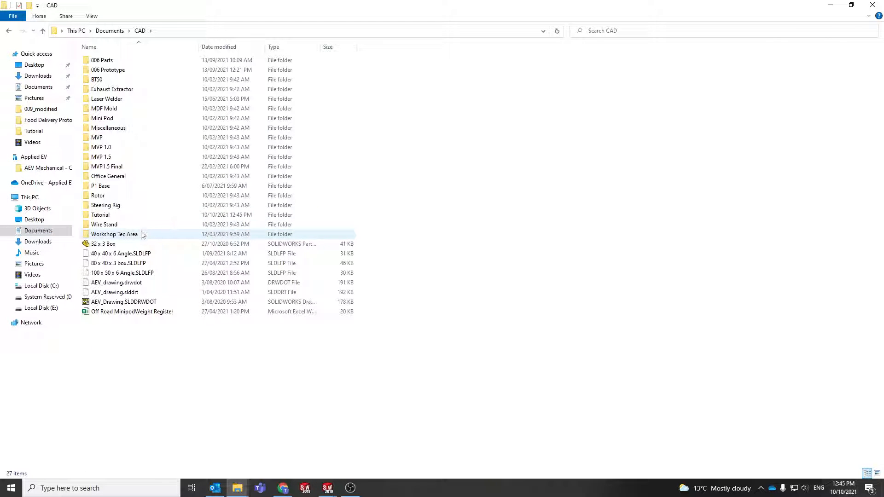
click(139, 205)
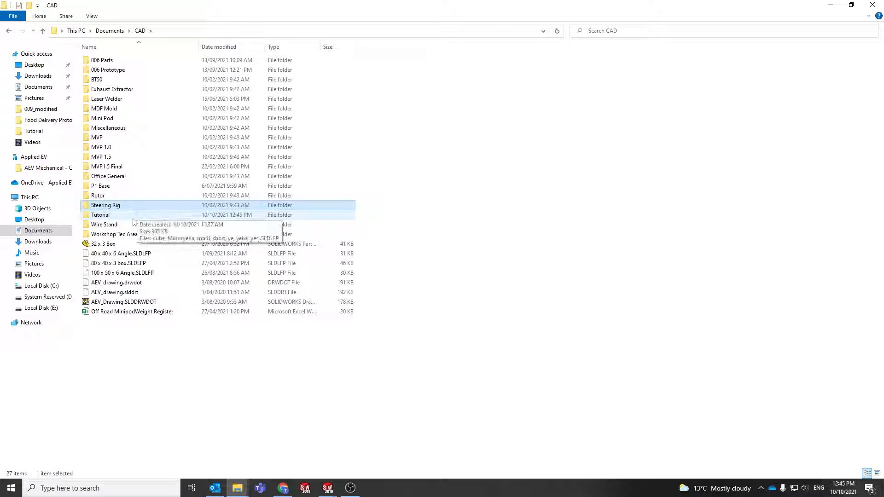
double_click(139, 214)
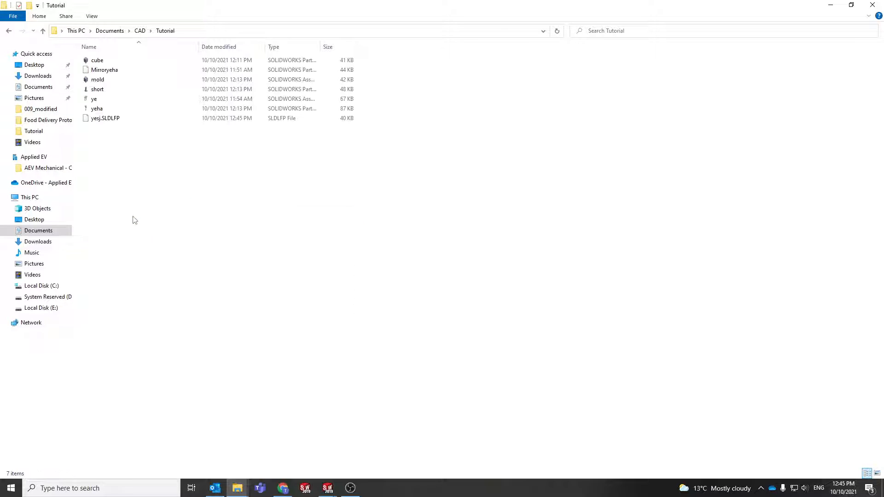
Step: Select the yesj.SLDLFP file and open a second File Explorer window in front of the Tutorial folder window
click(165, 120)
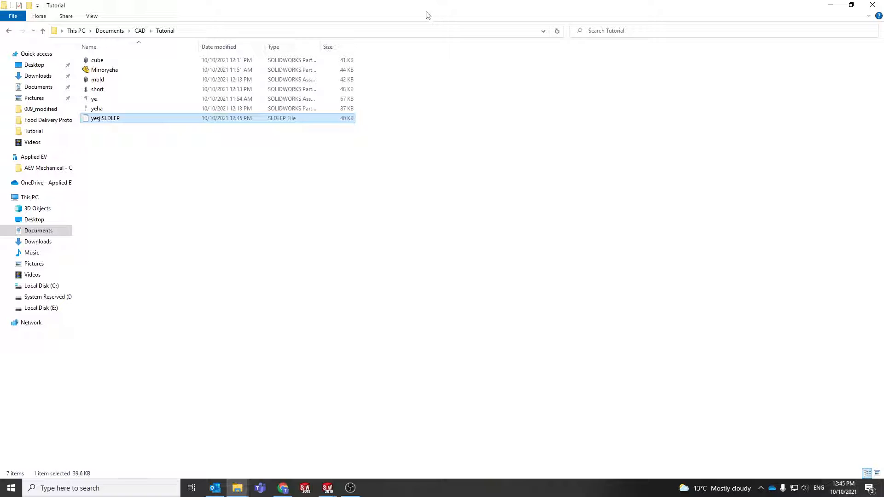
drag(452, 4, 424, 85)
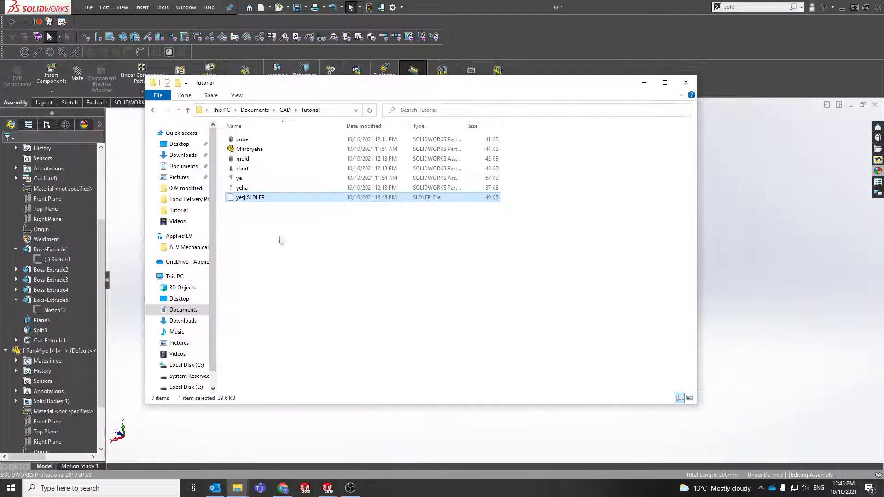
right_click(237, 487)
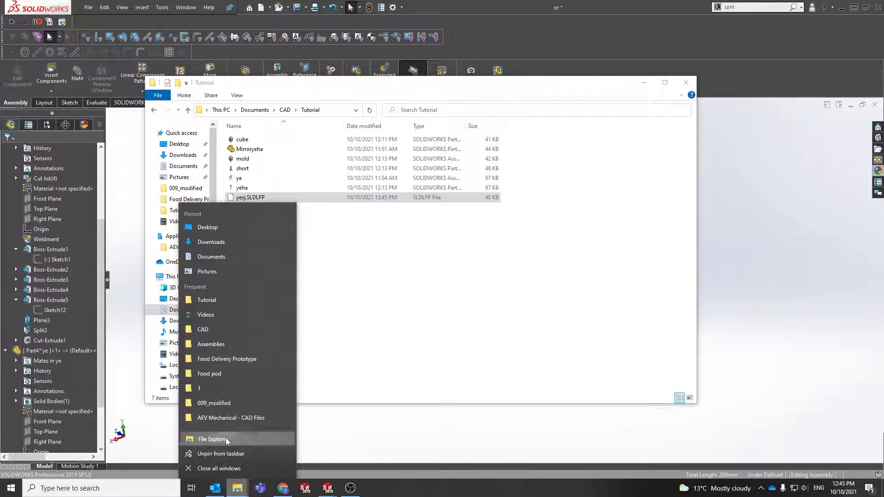
click(212, 439)
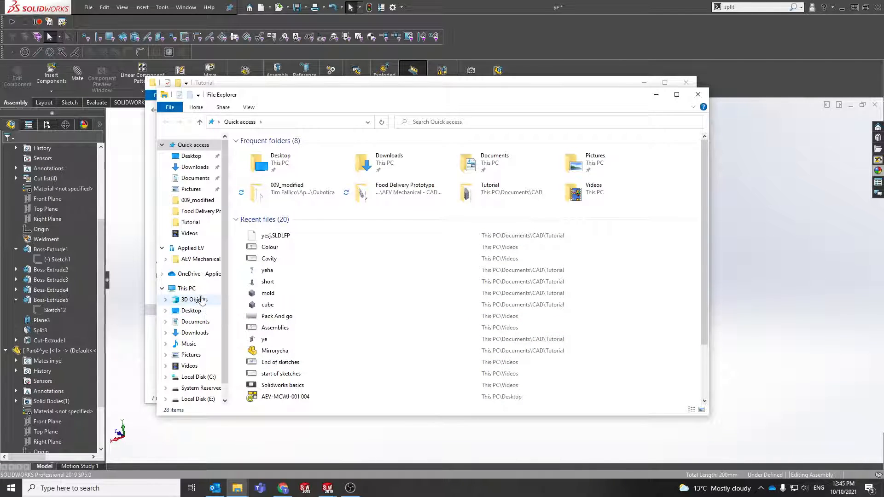
Step: In the new File Explorer window, browse to Local Disk (C:) > Program Files > SOLIDWORKS Corp
click(187, 289)
click(313, 230)
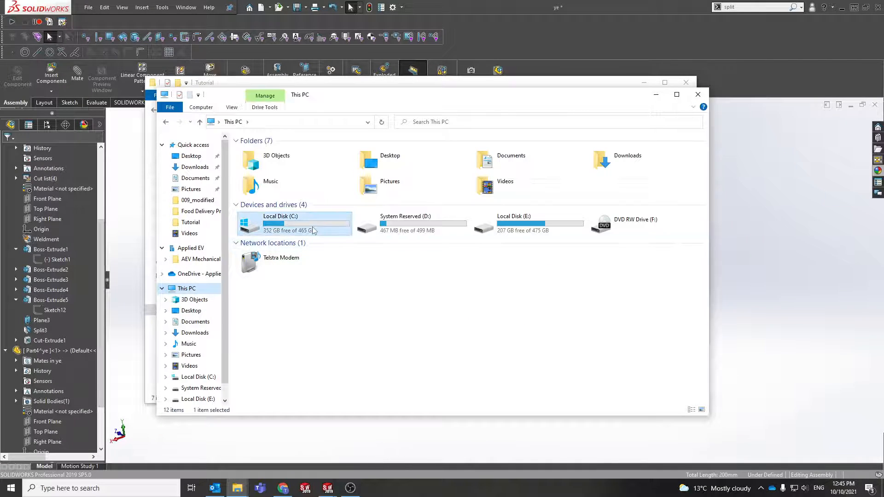
double_click(313, 230)
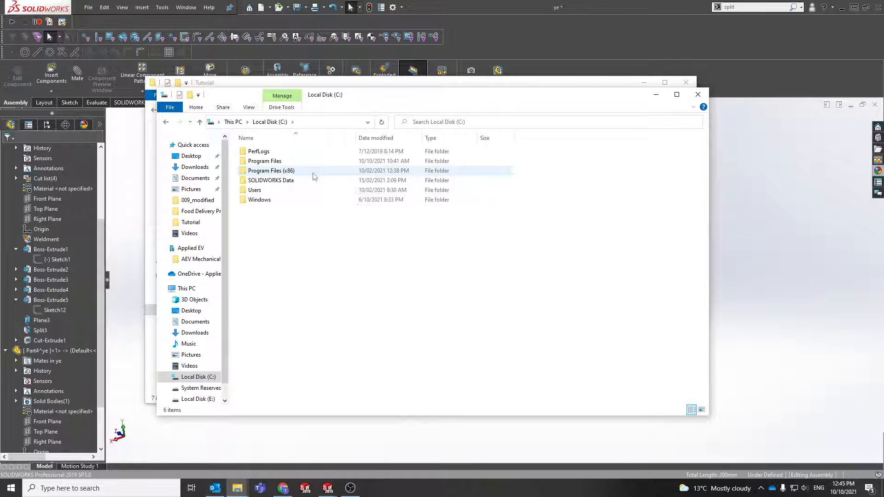
click(303, 166)
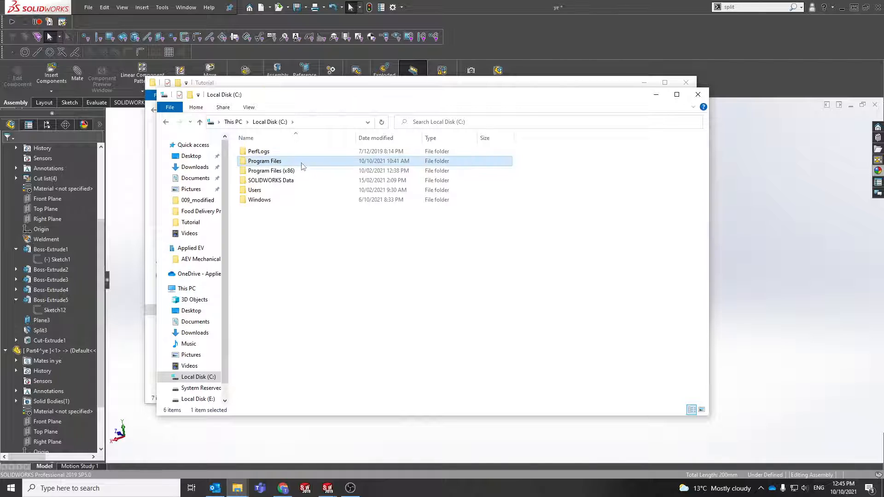
double_click(302, 166)
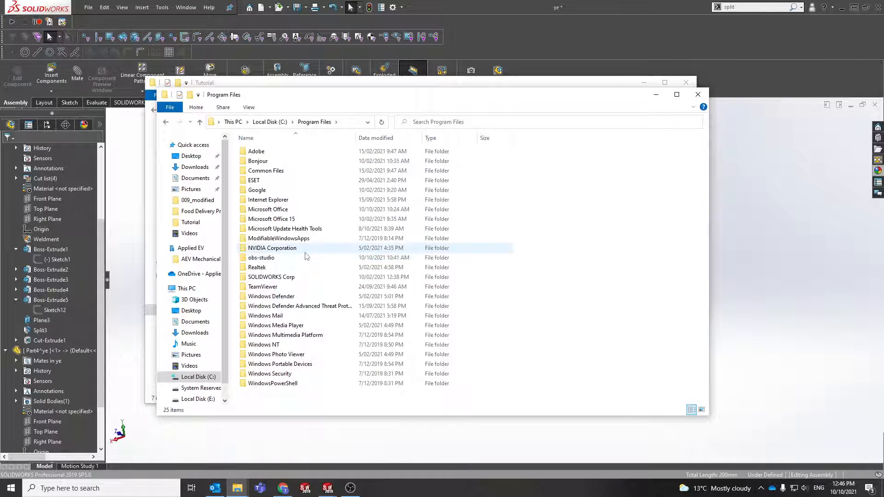
double_click(293, 278)
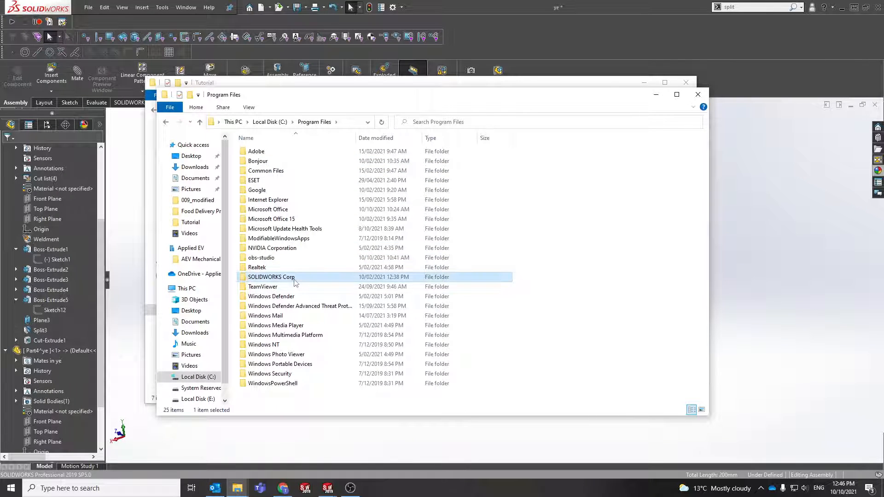
Step: Open the weldment profiles folder under SOLIDWORKS > lang > english
click(307, 163)
double_click(307, 166)
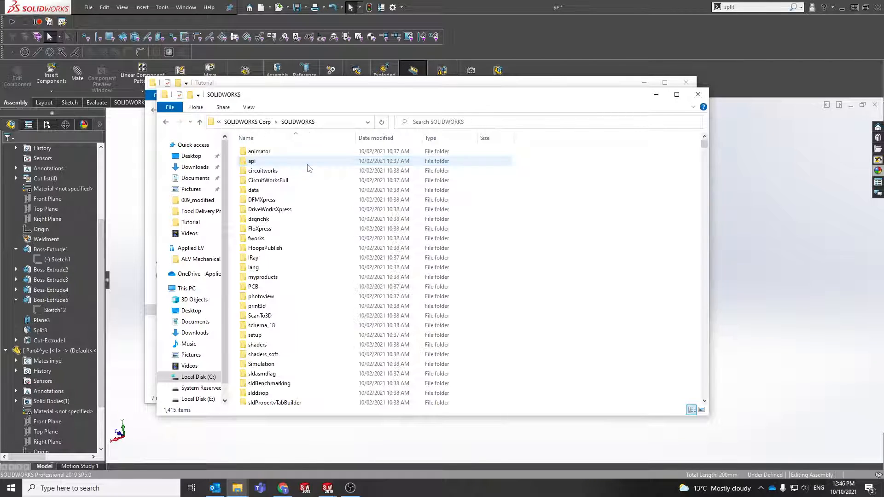
click(285, 268)
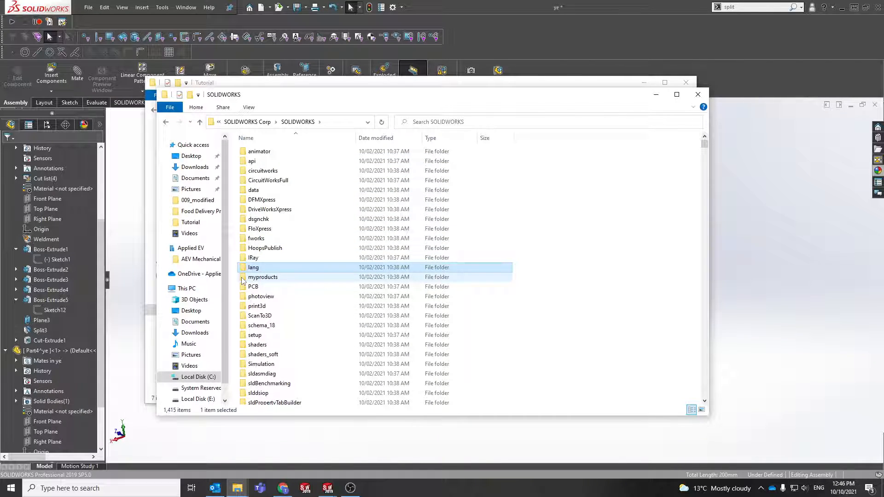
double_click(271, 268)
double_click(282, 153)
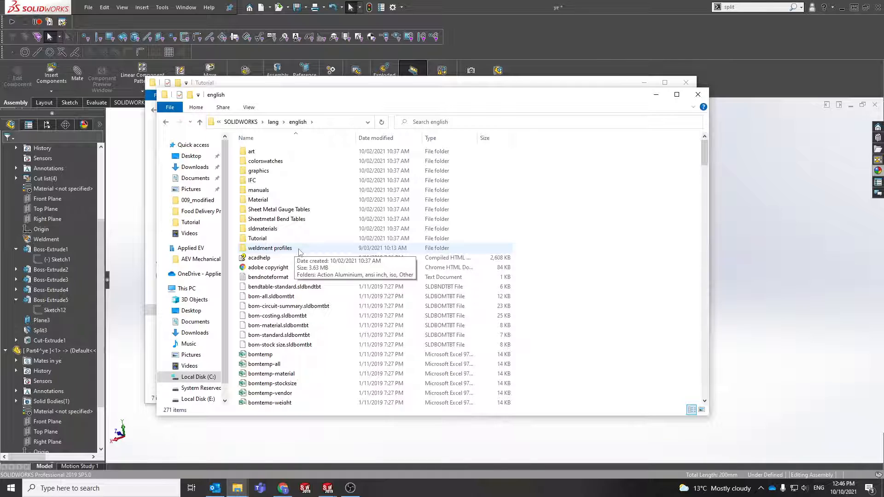
double_click(299, 249)
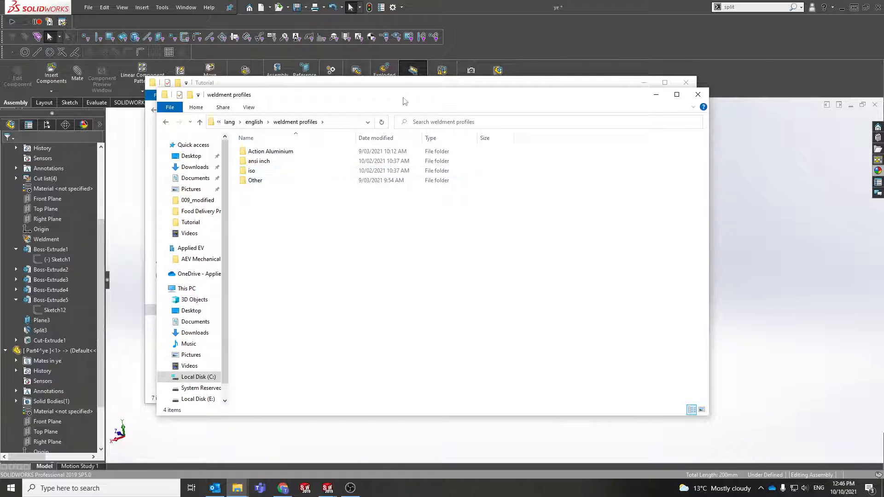
Step: Move both File Explorer windows out of the way and create a new part in SOLIDWORKS
drag(404, 100, 272, 125)
drag(460, 116, 0, 129)
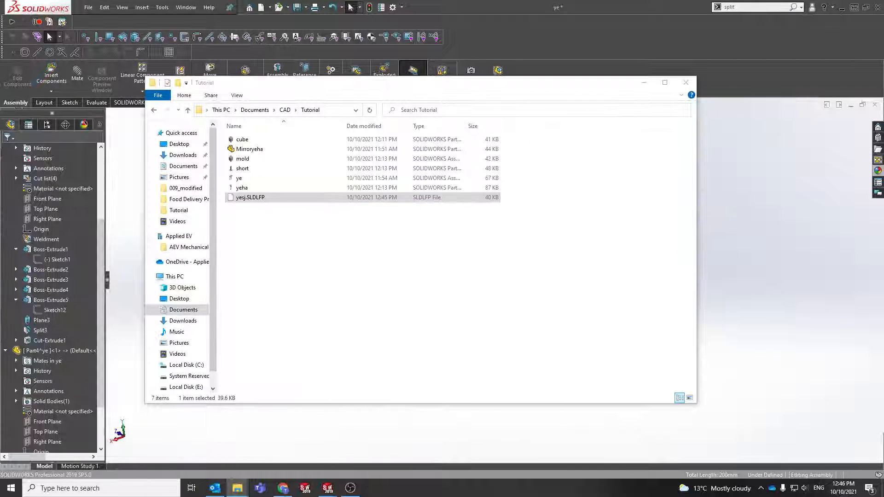
drag(397, 87, 0, 96)
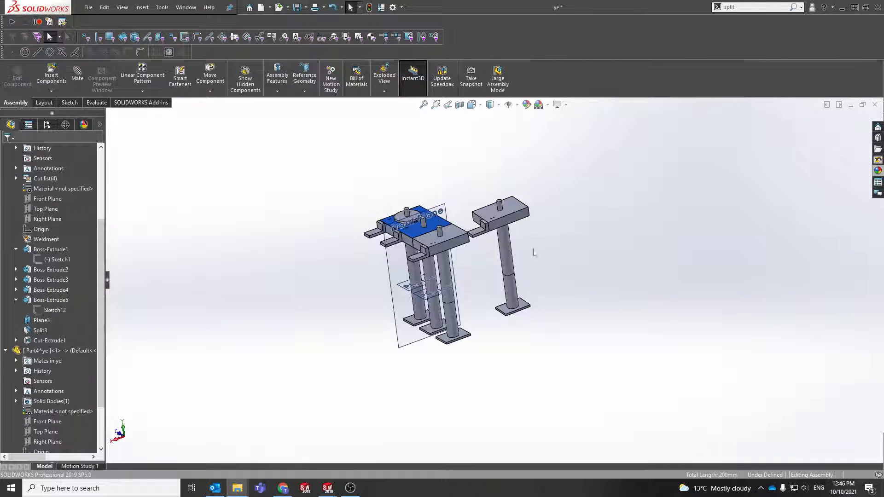
click(261, 7)
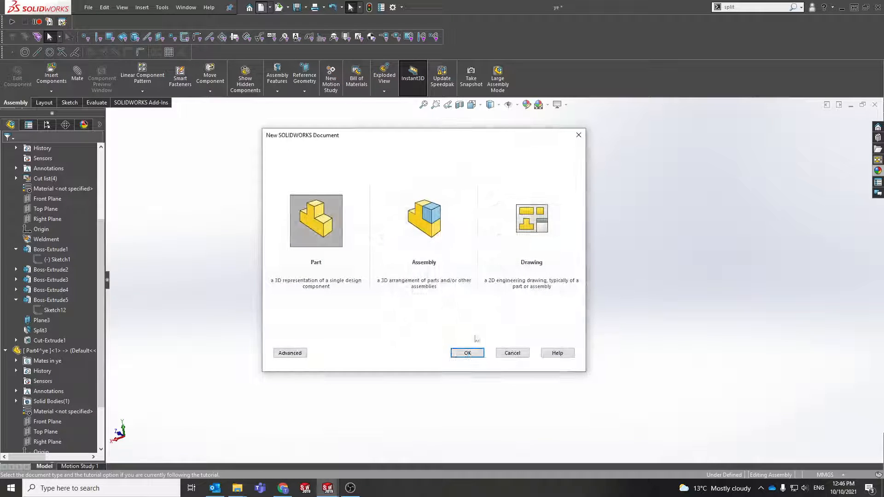
click(467, 352)
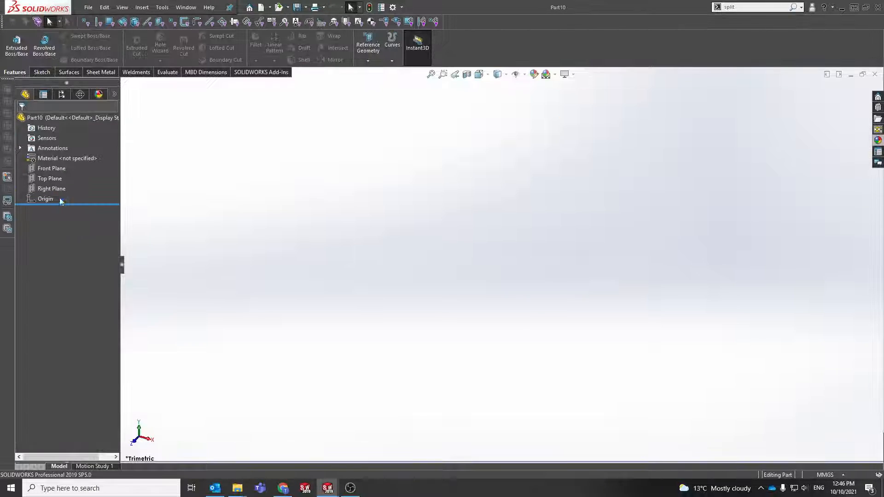
Step: Sketch a centre rectangle about 185 x 96 mm around the origin on the Top Plane and exit the sketch
click(49, 178)
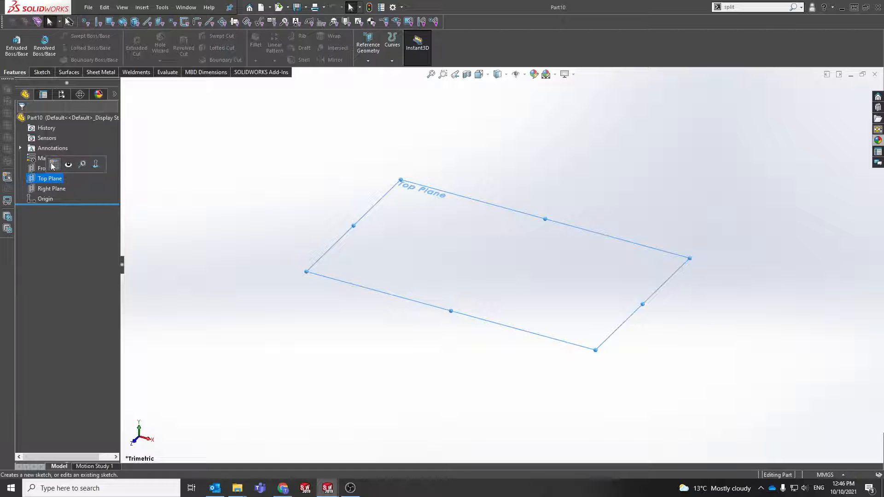
click(52, 166)
click(60, 47)
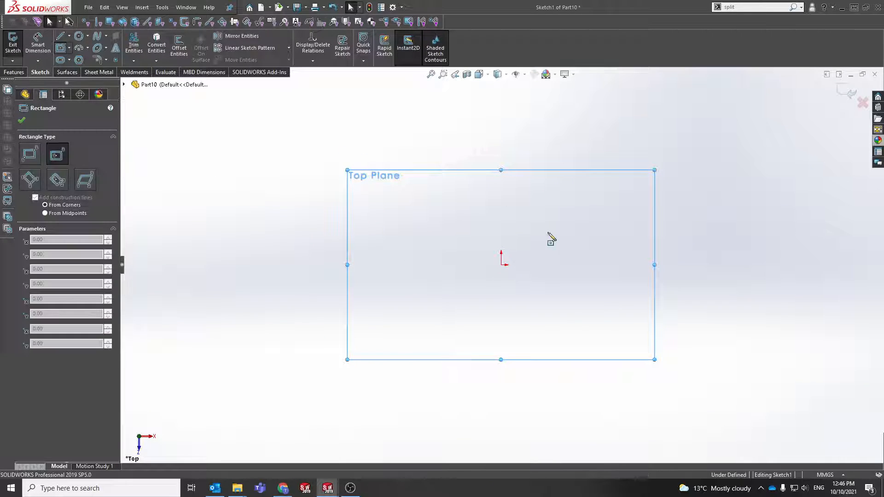
click(501, 265)
click(660, 347)
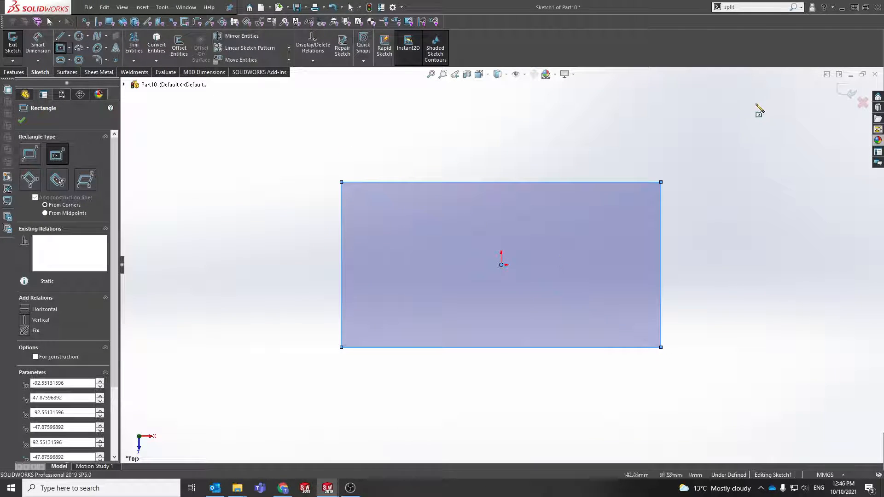
click(846, 92)
Step: Deselect the rectangle sketch and start the Structural Member command
middle_drag(637, 194, 410, 150)
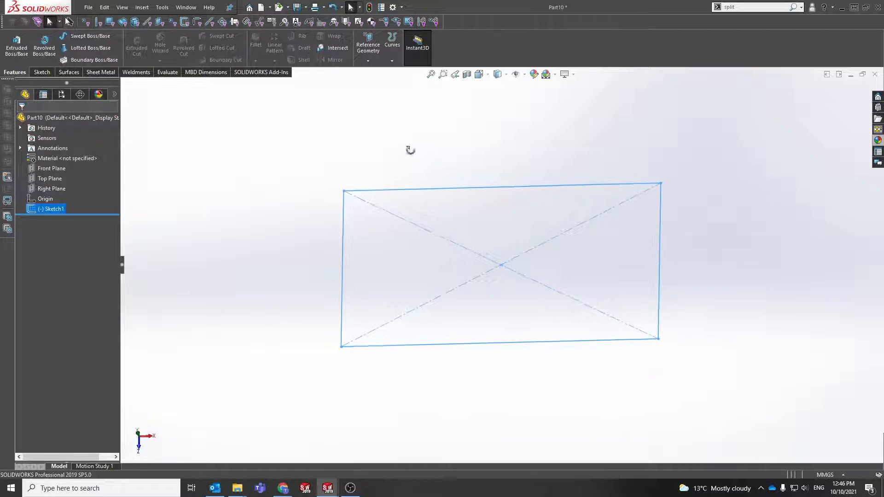
click(397, 181)
middle_drag(396, 184, 381, 125)
click(136, 73)
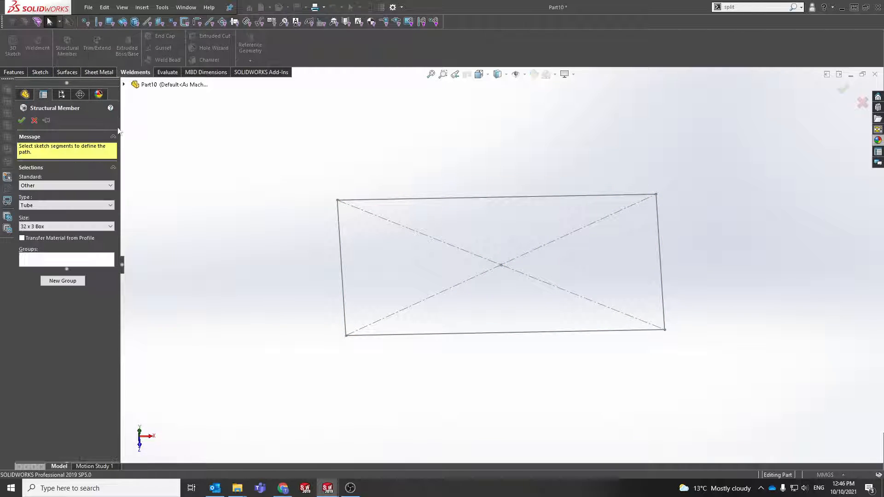
Step: Compare the Structural Member's Standard options with the folders in weldment profiles, placing the folder window beside the settings
click(76, 186)
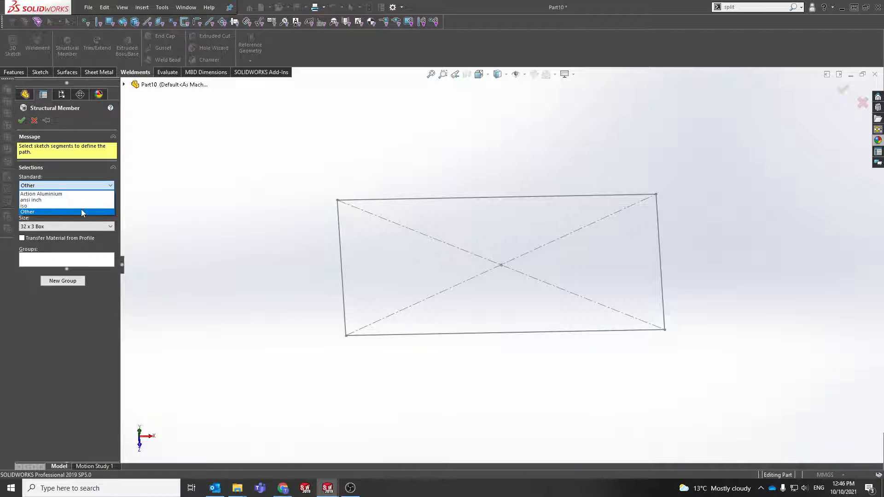
drag(0, 111, 652, 111)
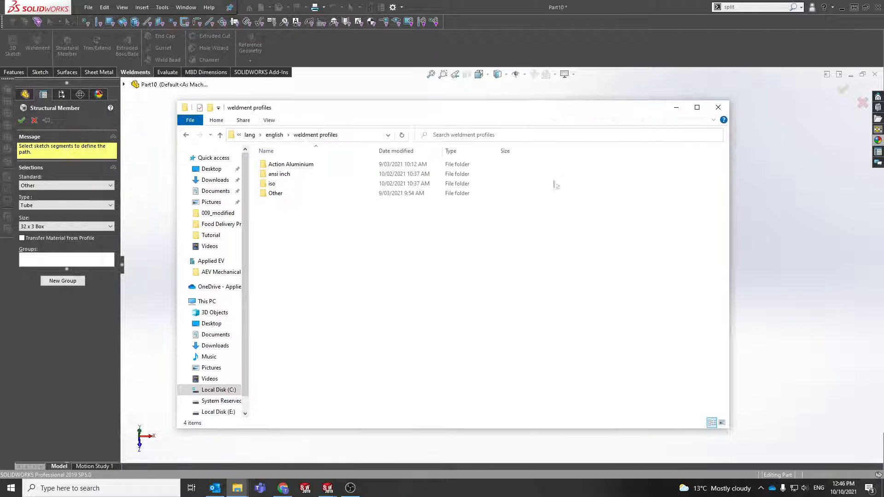
right_click(291, 223)
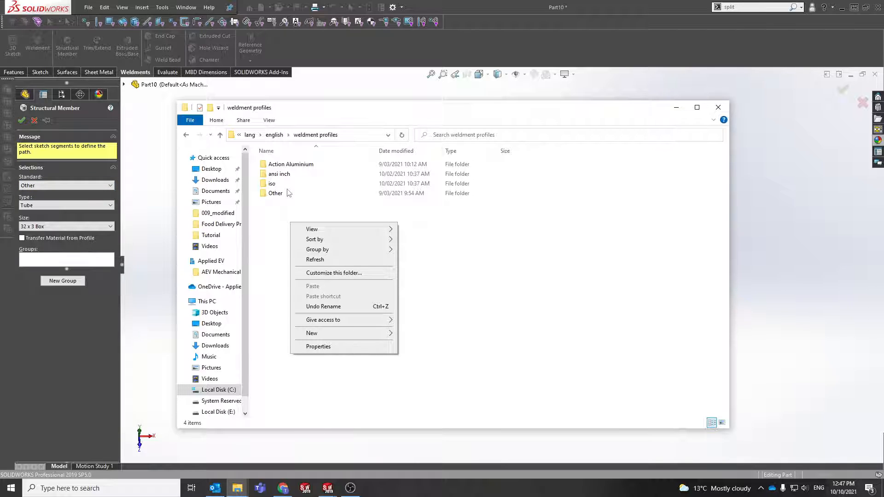
drag(581, 111, 0, 112)
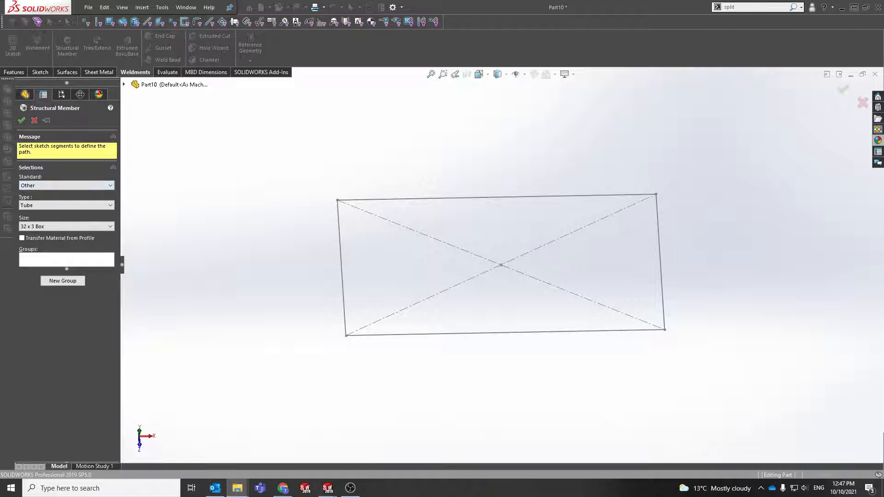
drag(883, 139, 389, 101)
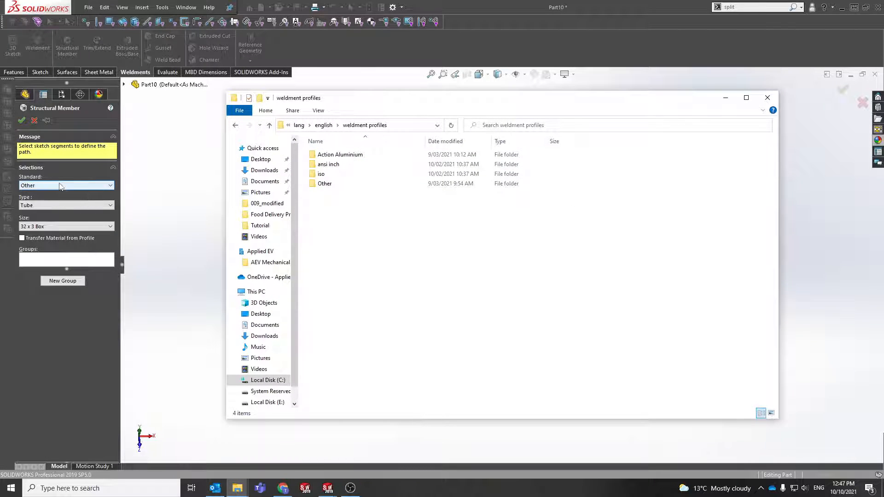
Step: Open the Tube subfolder of the Other standard in the weldment profiles folder
double_click(341, 183)
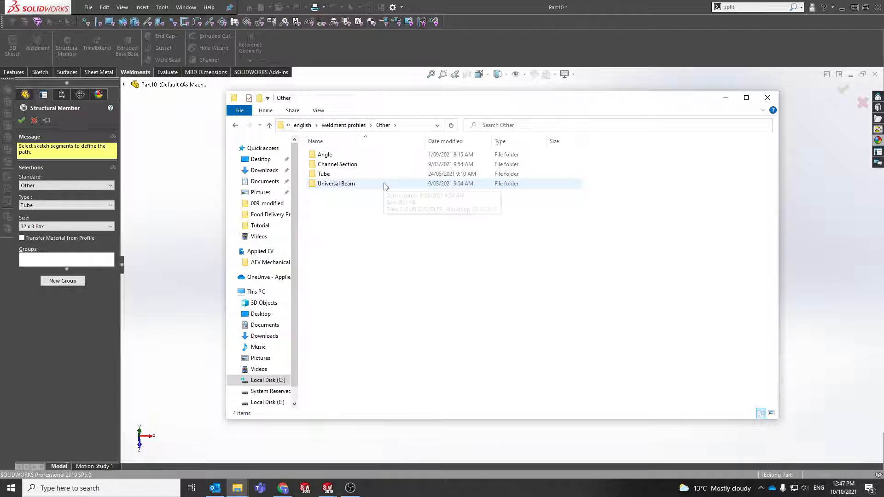
drag(504, 93, 503, 110)
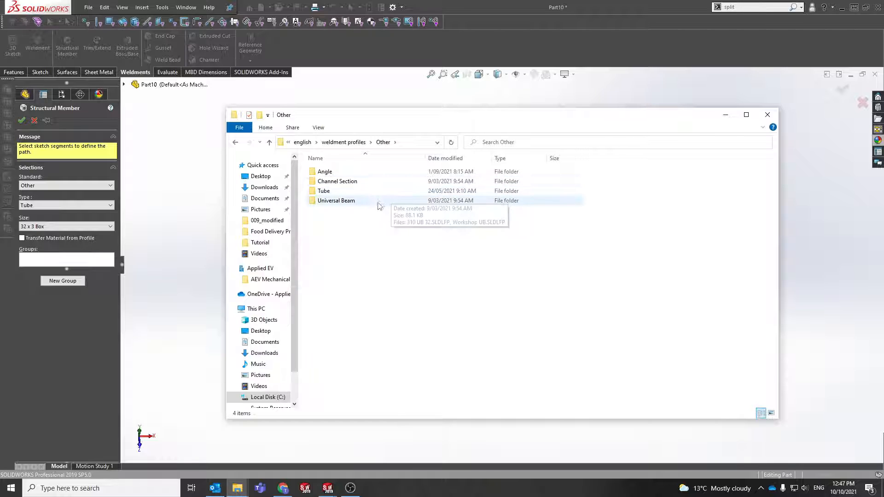
click(362, 194)
double_click(362, 193)
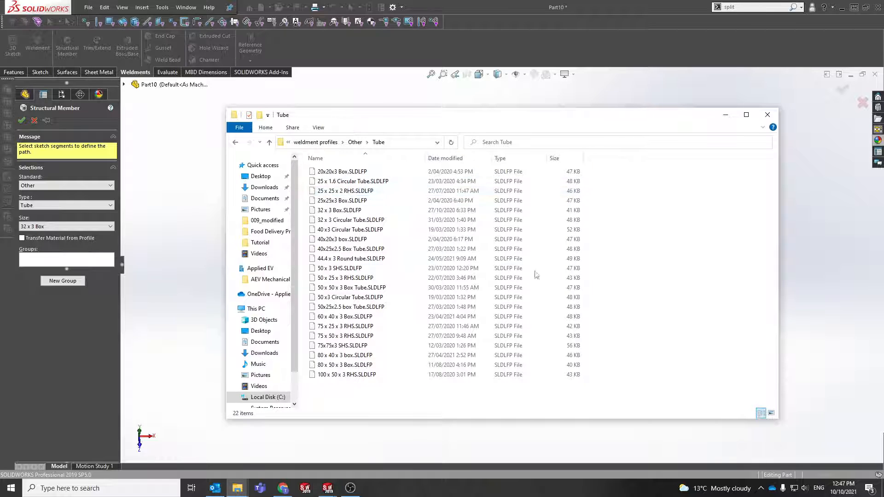
Step: Bring up the Tutorial folder window containing yesj.SLDLFP and place it beside the Tube folder window
key(super)
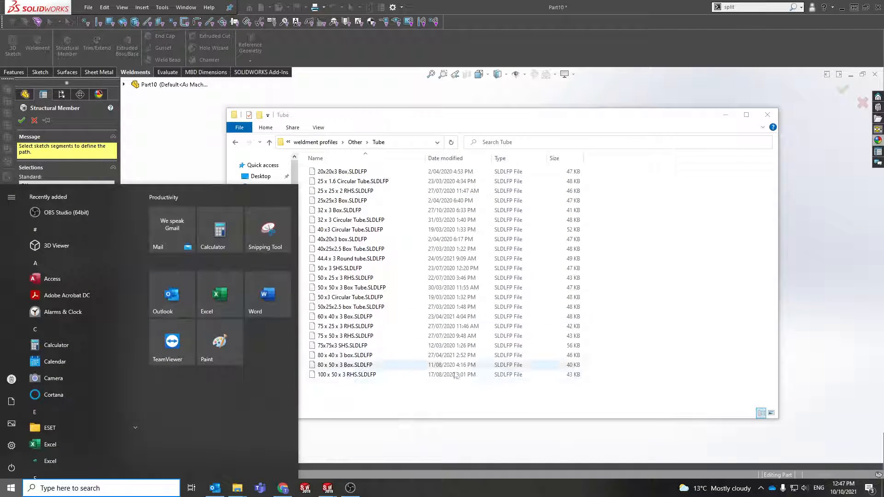
click(414, 387)
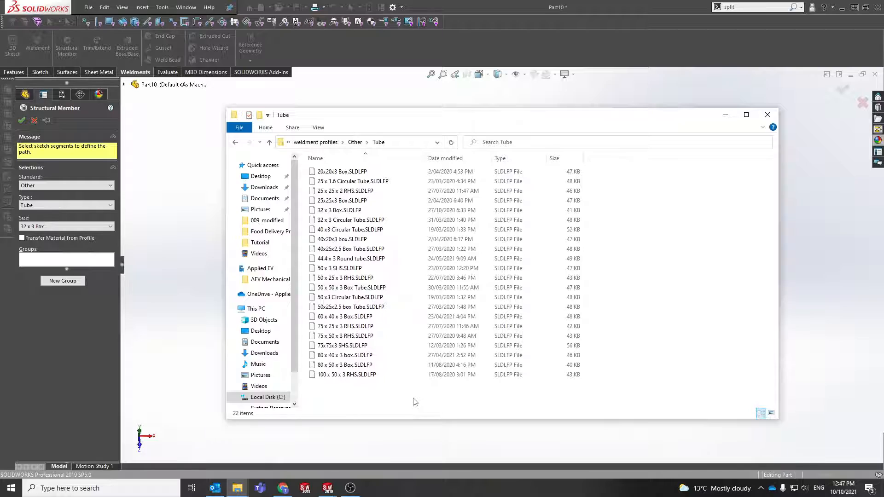
mouse_move(237, 487)
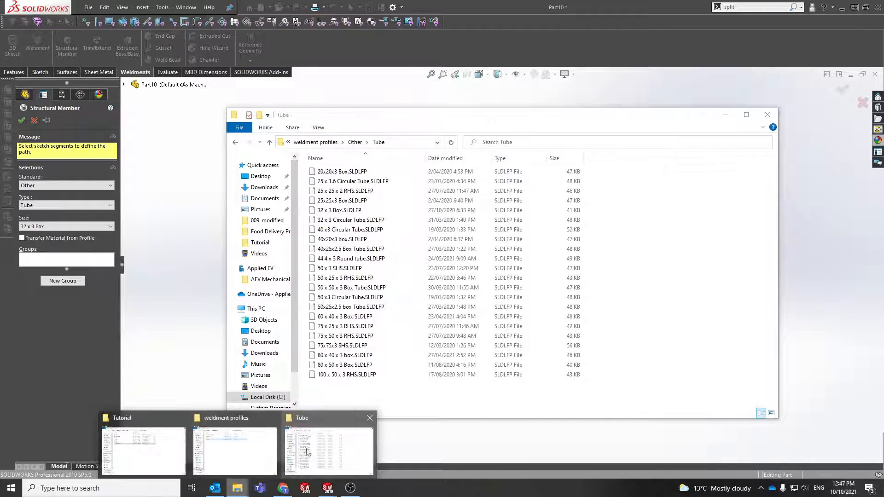
mouse_move(249, 445)
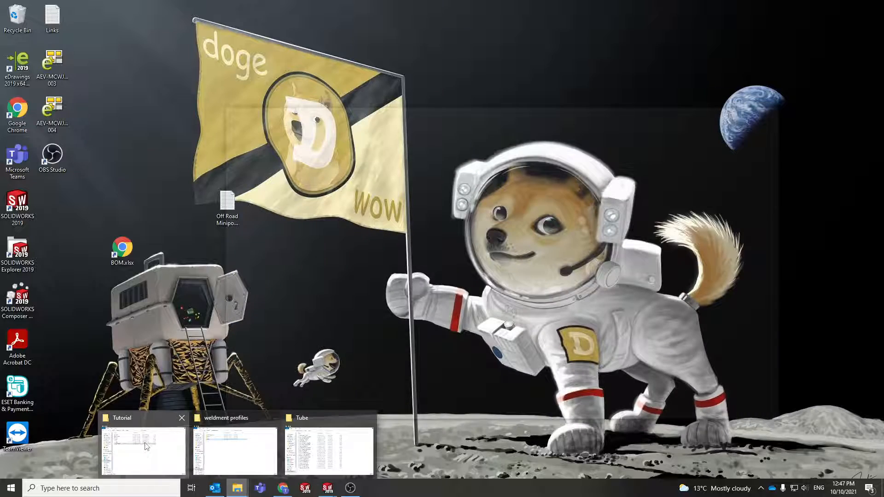
click(145, 445)
drag(596, 183, 776, 101)
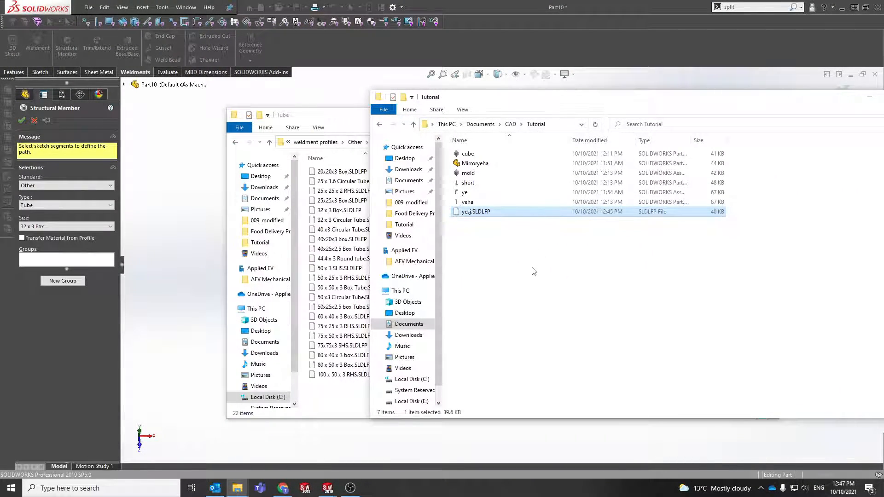
Step: Copy yesj.SLDLFP into the Tube profiles folder with administrator permission and move both folder windows out of the way
click(329, 402)
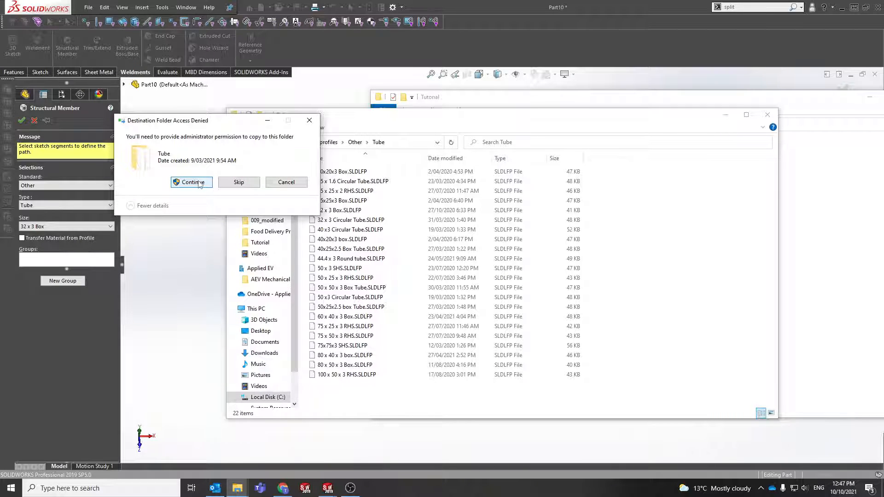
click(193, 182)
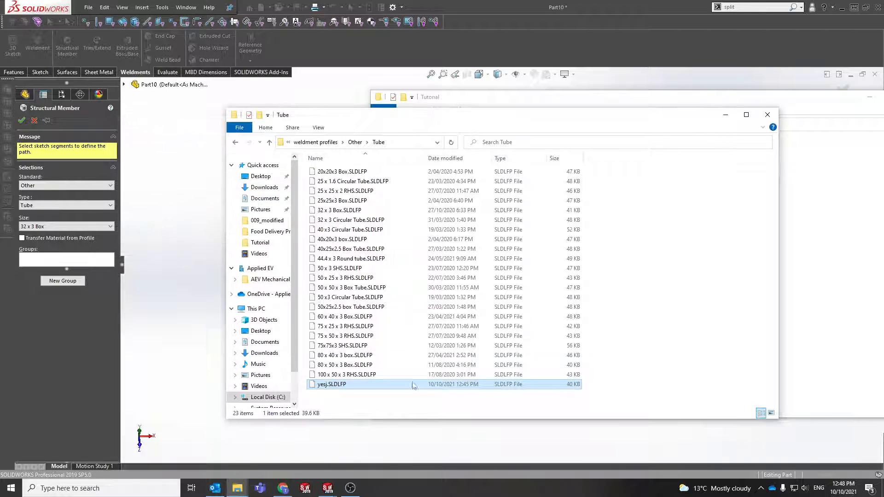
drag(621, 119, 0, 115)
drag(583, 95, 0, 94)
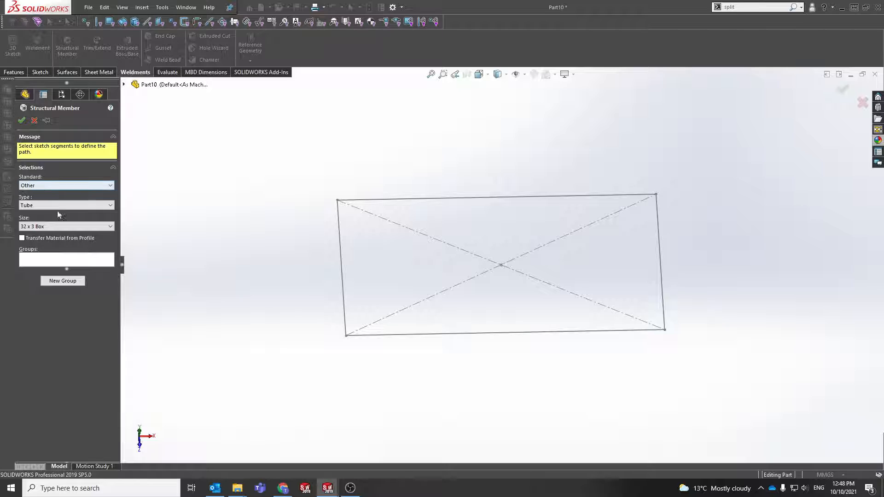
Step: Restart the Structural Member command to refresh the Tube sizes of the Other standard and choose the yesj size
click(48, 227)
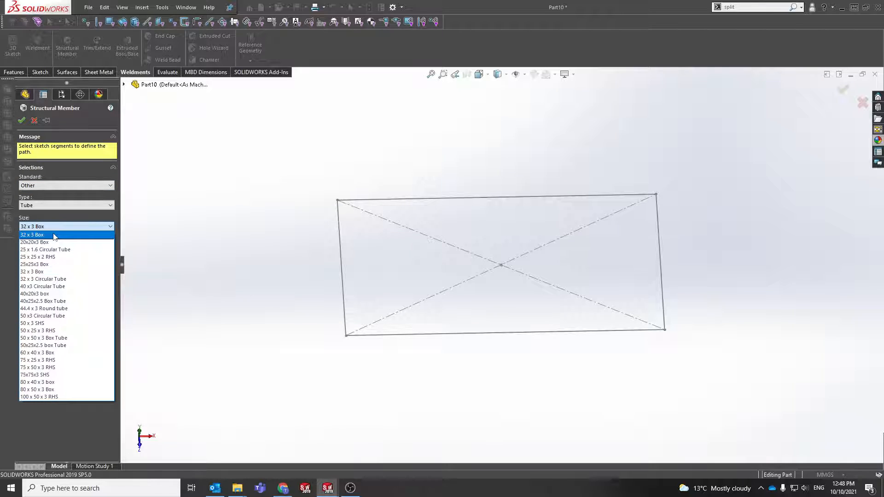
click(54, 235)
click(34, 120)
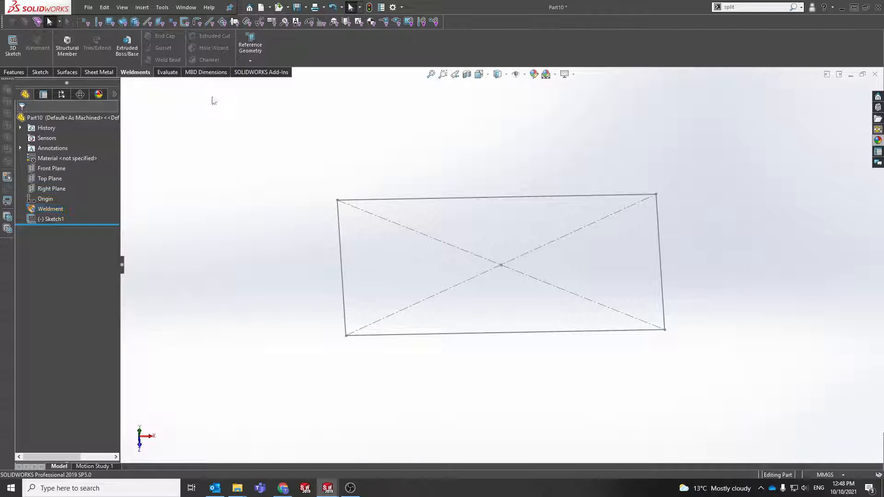
click(79, 46)
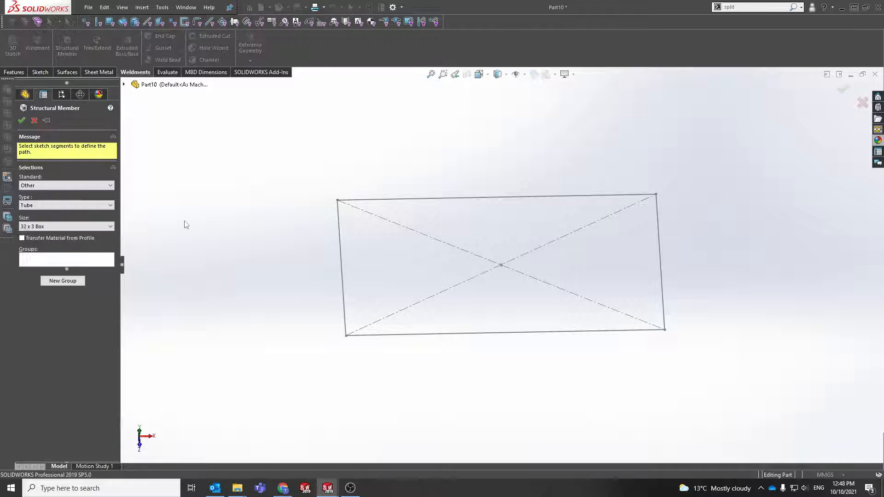
click(70, 227)
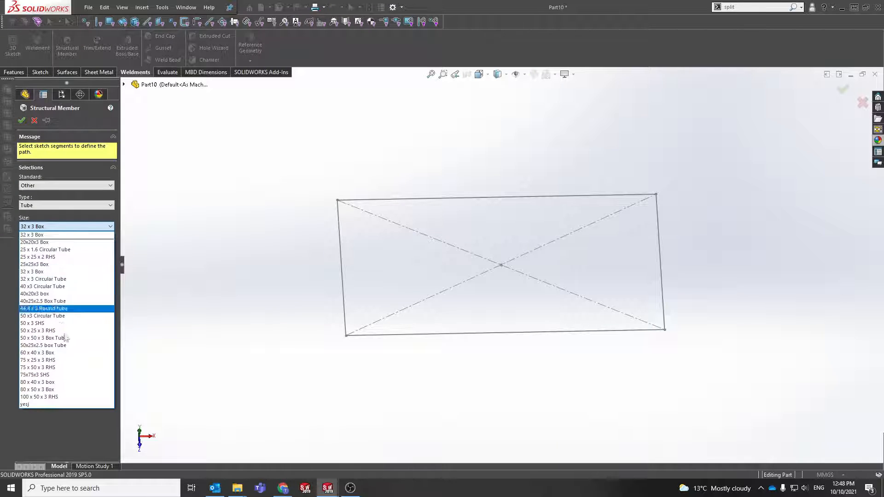
click(51, 404)
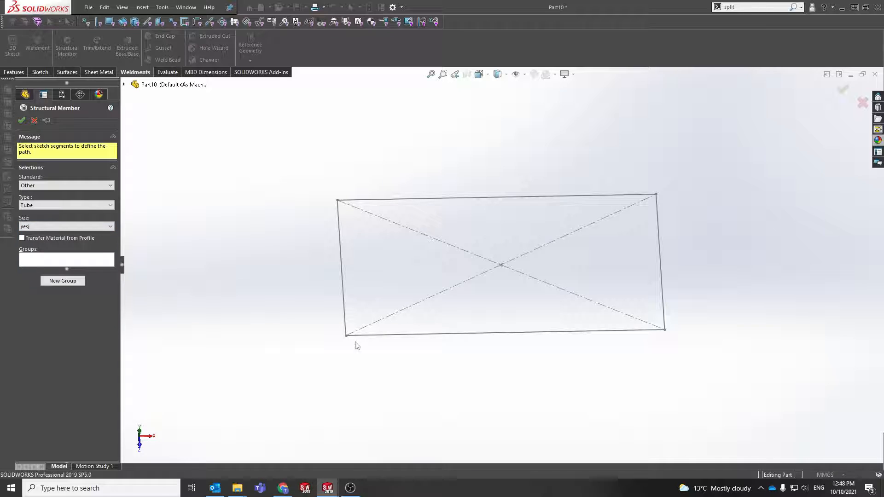
Step: Try the yesj profile along all four sides of the rectangle as one path group
click(339, 249)
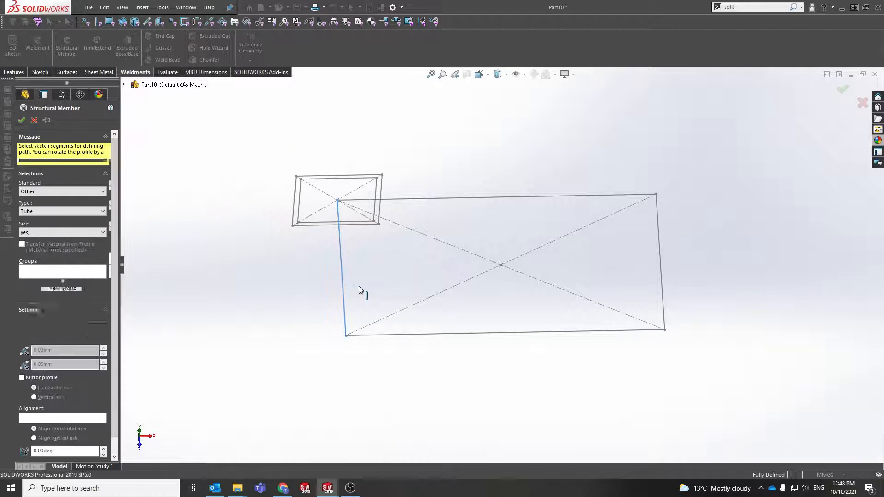
middle_drag(358, 286, 346, 185)
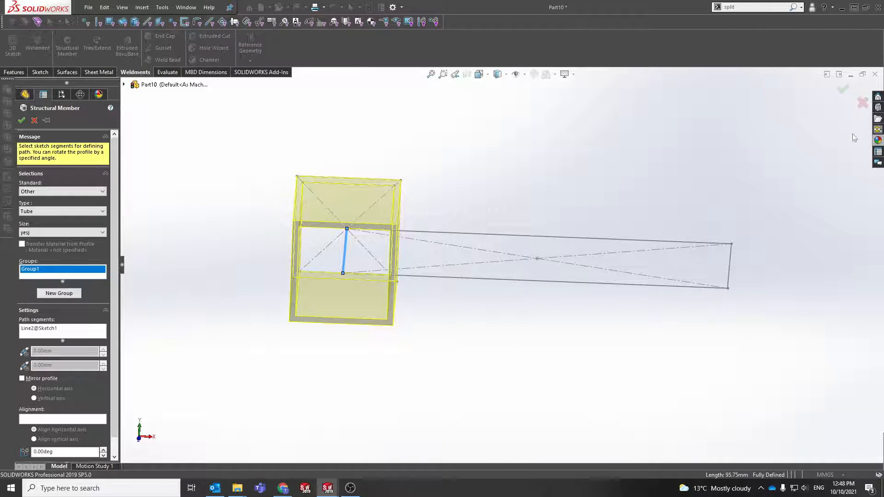
click(451, 279)
mouse_move(451, 281)
middle_down()
mouse_move(389, 241)
mouse_move(405, 251)
middle_up()
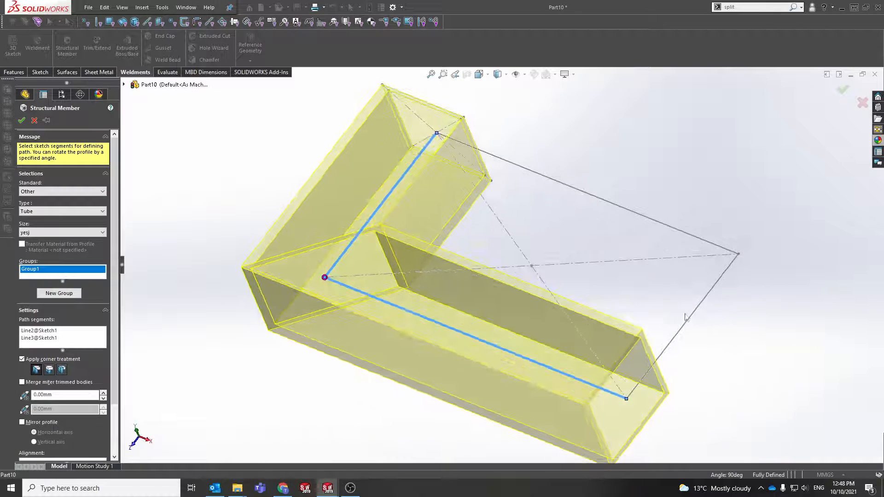
click(683, 329)
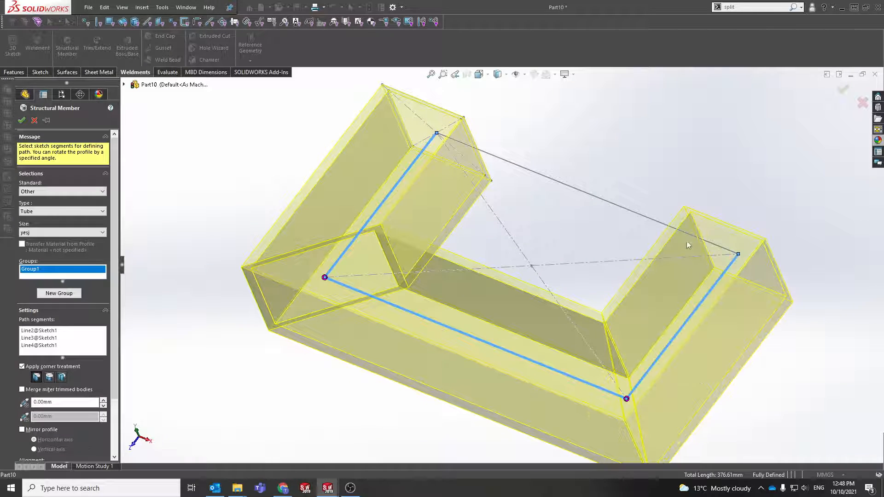
click(663, 226)
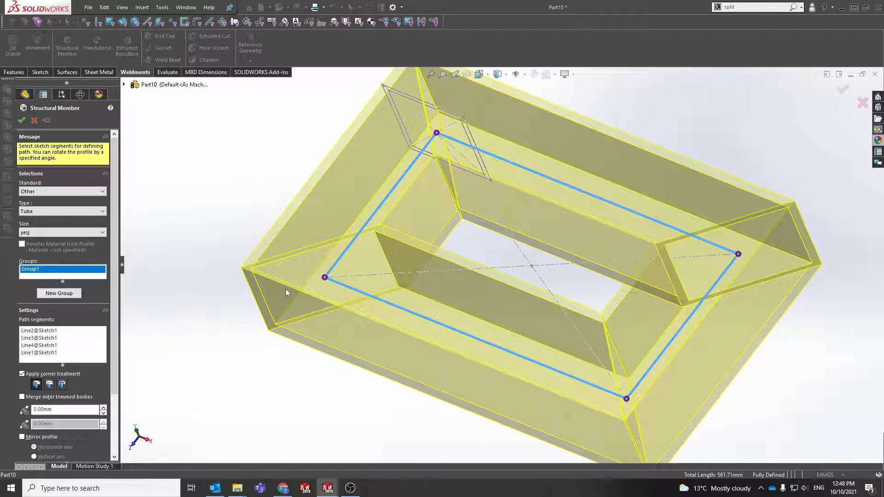
Step: Try both end butt corner treatments and the end miter on the tube frame, and cancel the structural member
click(51, 387)
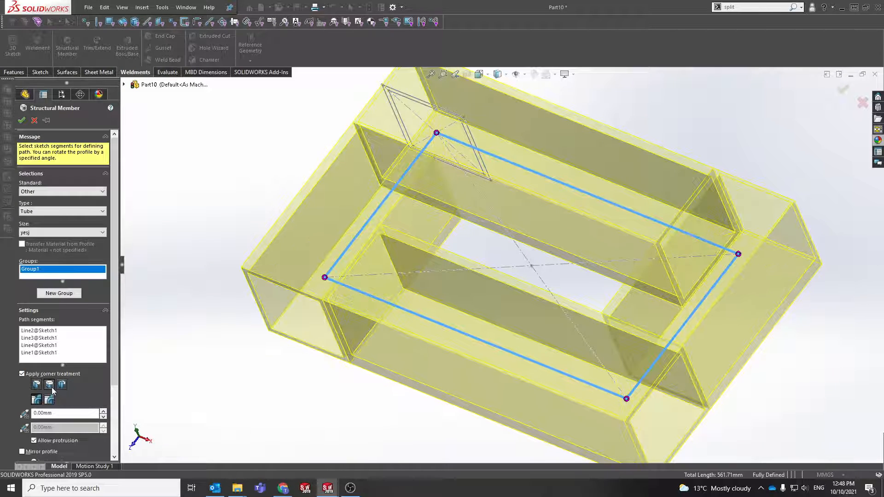
scroll(369, 336, up, 2)
click(64, 385)
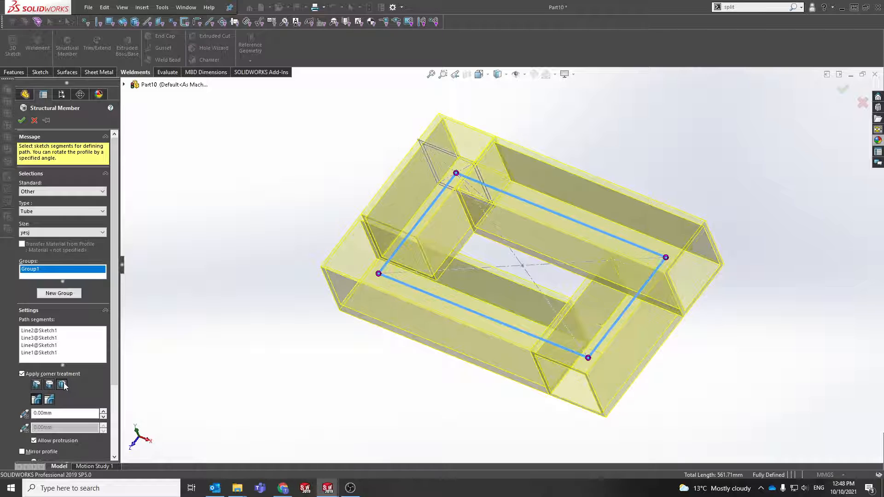
click(49, 384)
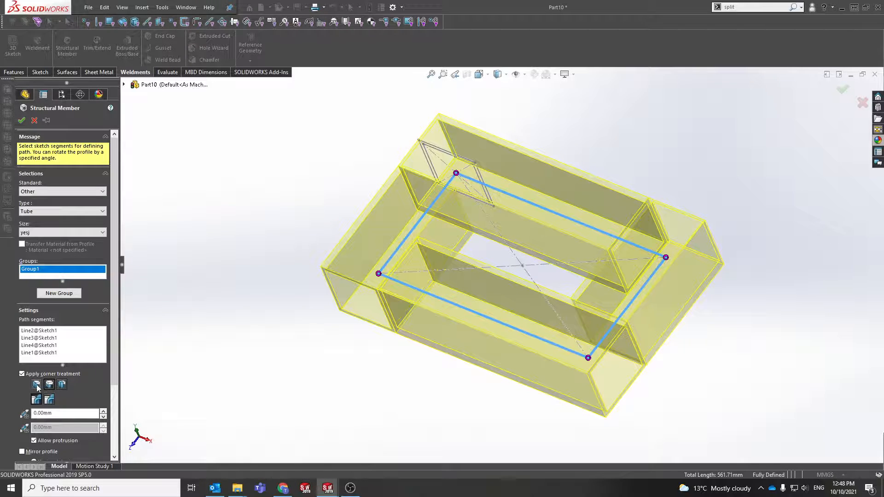
click(36, 384)
scroll(72, 407, down, 3)
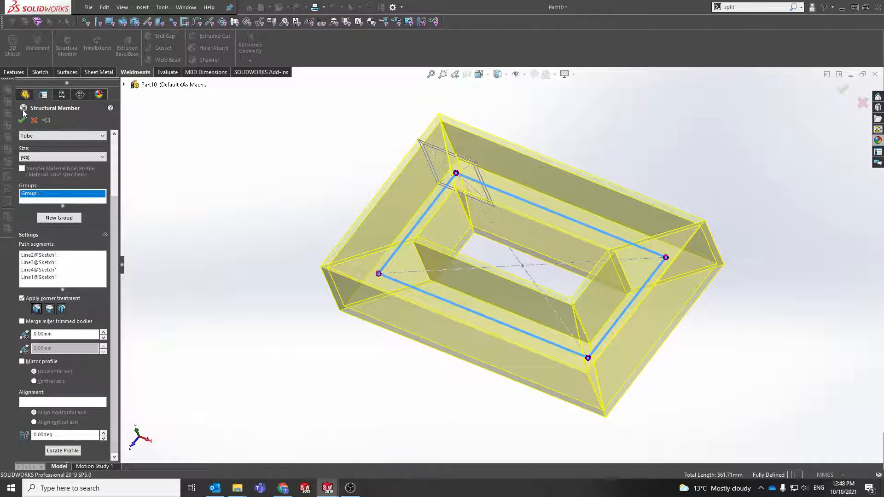
click(34, 121)
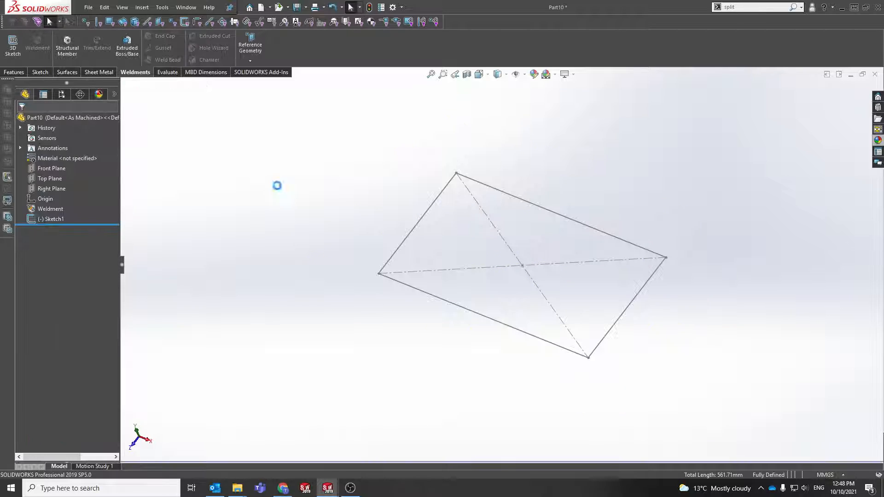
key(Return)
click(415, 225)
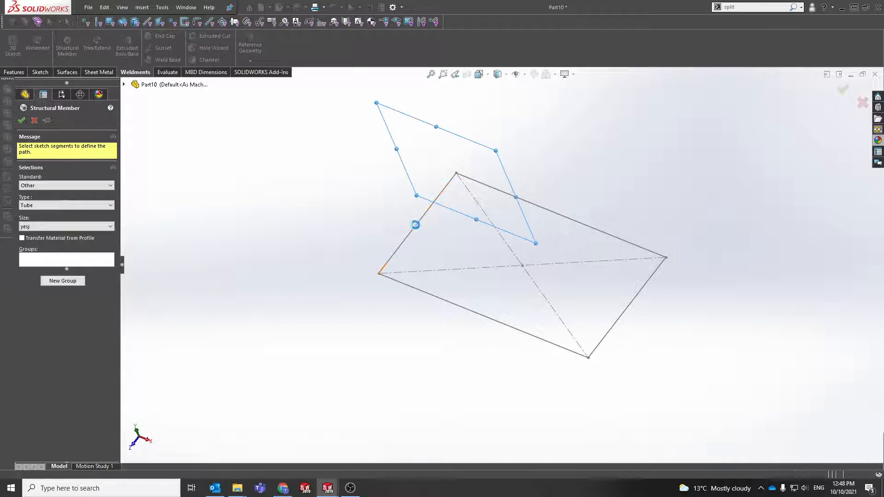
key(Escape)
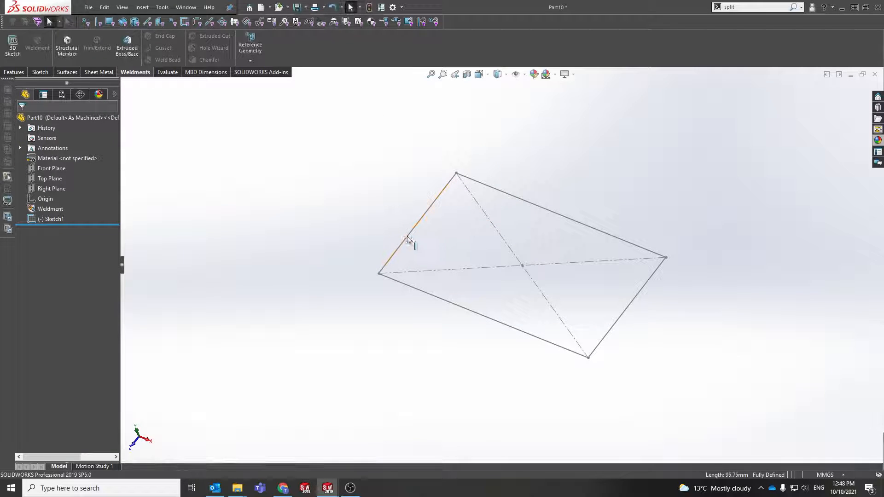
Step: Edit Sketch1 and dimension the rectangle's long side to 3000 mm
click(43, 219)
click(56, 196)
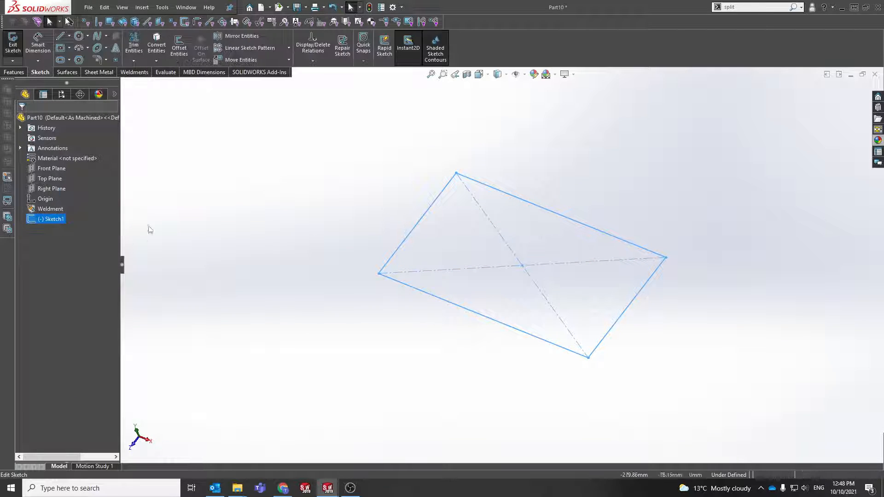
middle_drag(399, 256, 421, 269)
right_drag(304, 340, 316, 318)
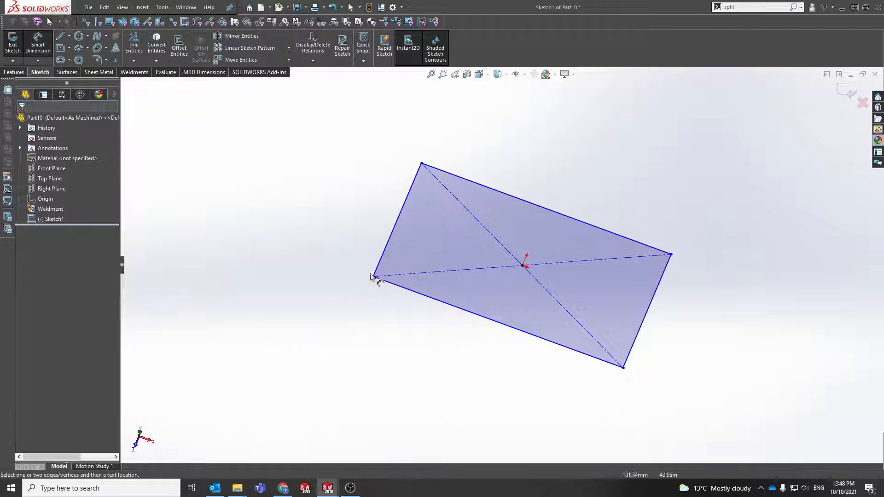
click(382, 279)
click(372, 379)
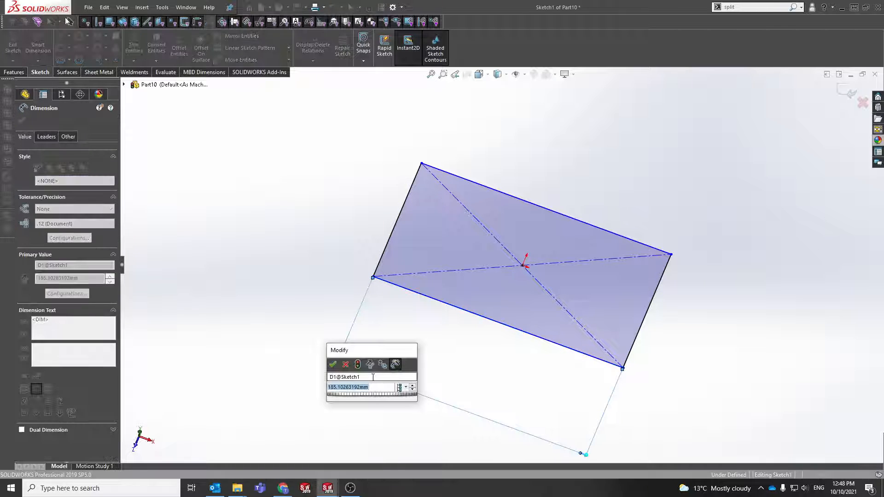
text(3000)
key(Return)
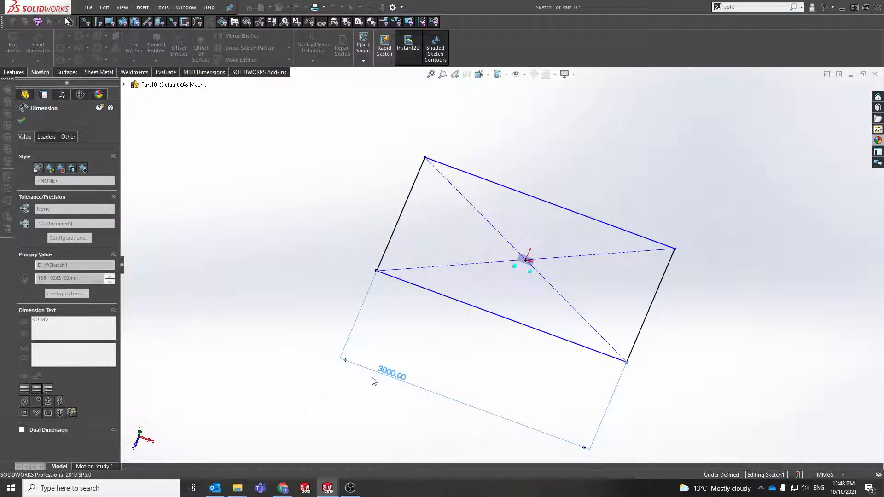
Step: Dimension the rectangle's short side, set it to 2000 mm and exit the sketch
click(391, 247)
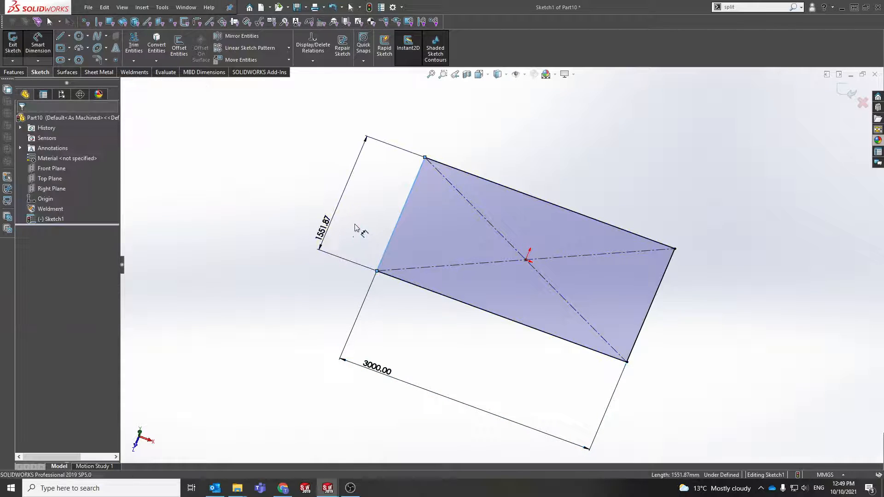
click(351, 236)
text(200)
key(Return)
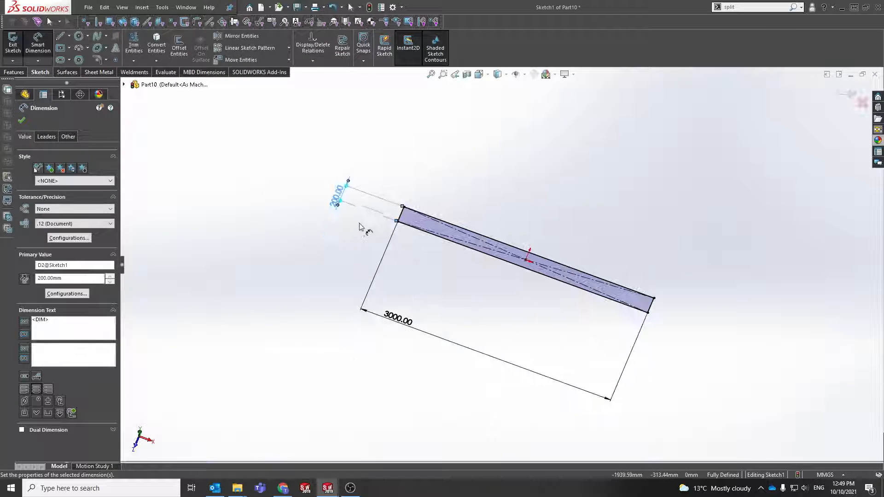
double_click(338, 199)
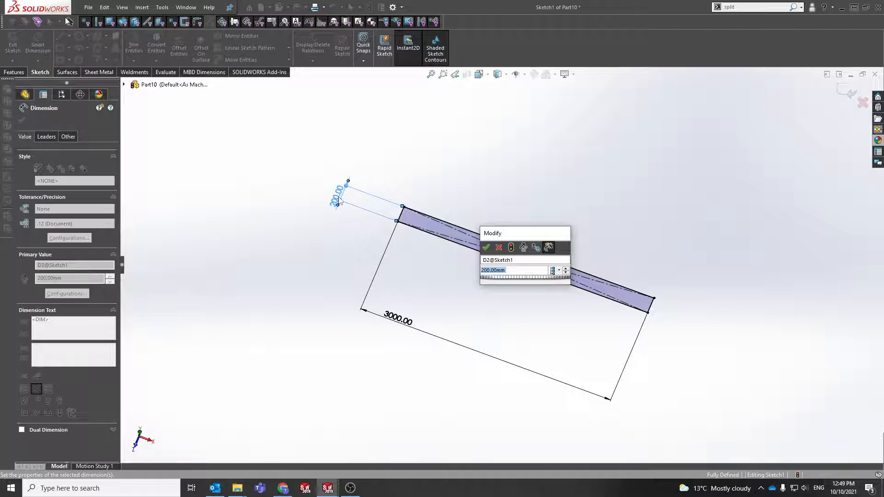
text(200)
key(Return)
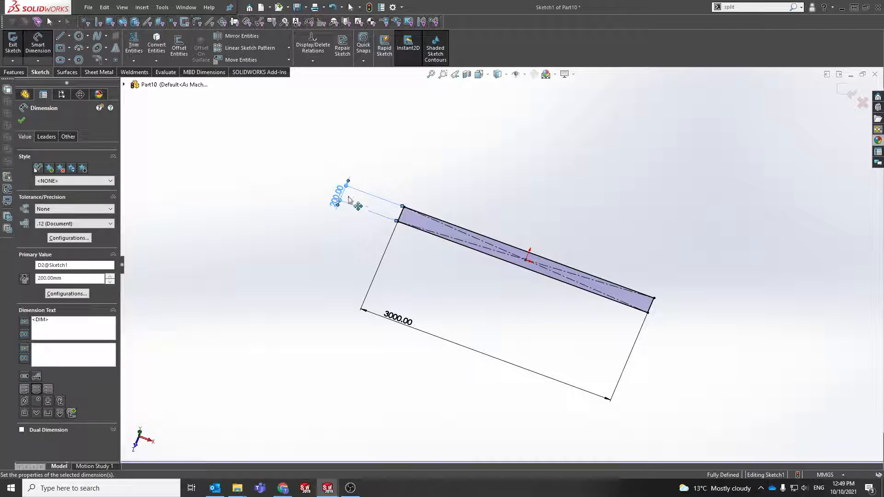
double_click(338, 196)
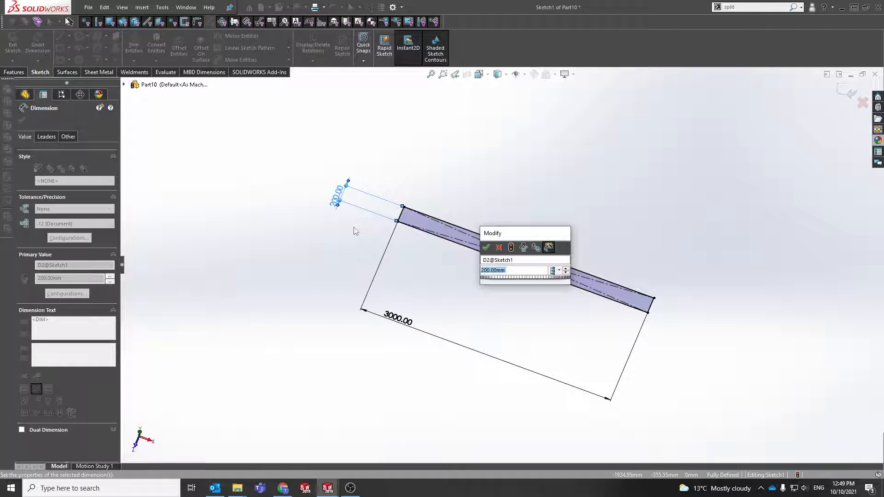
text(200)
key(Return)
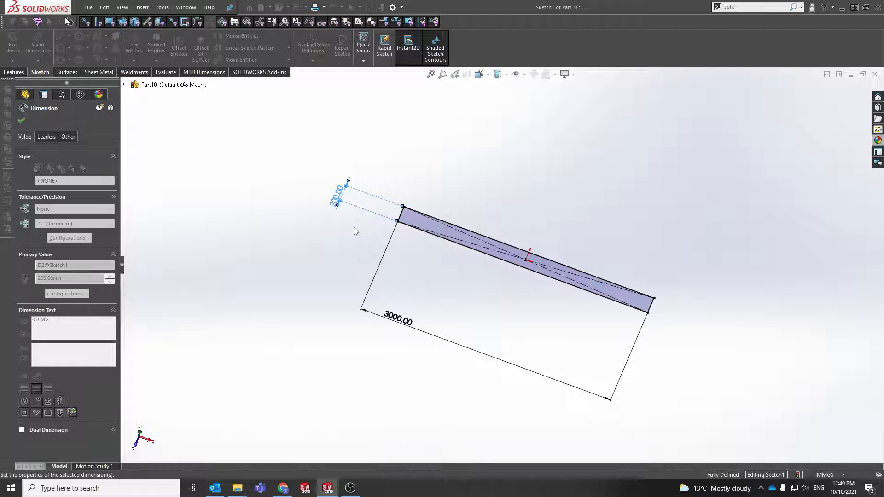
click(859, 92)
click(852, 94)
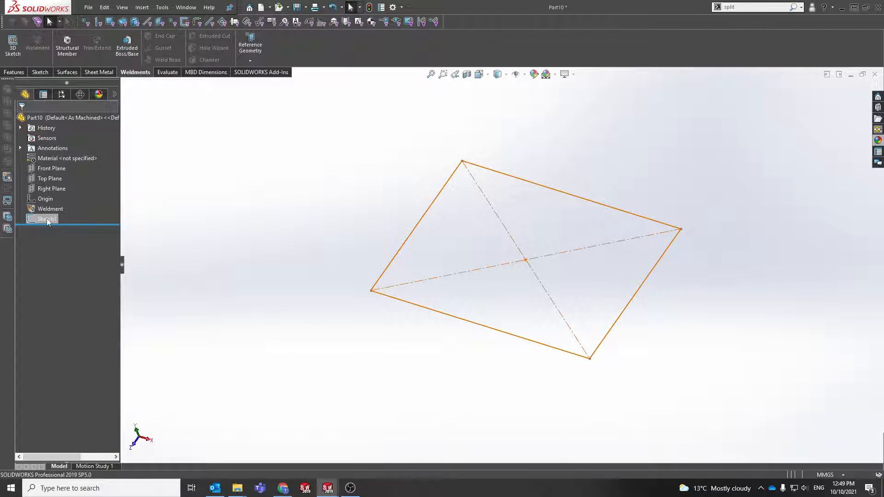
Step: Try a structural member with the yesj tube, grouping the rectangle's two short sides first and its two long sides in a new group
click(67, 44)
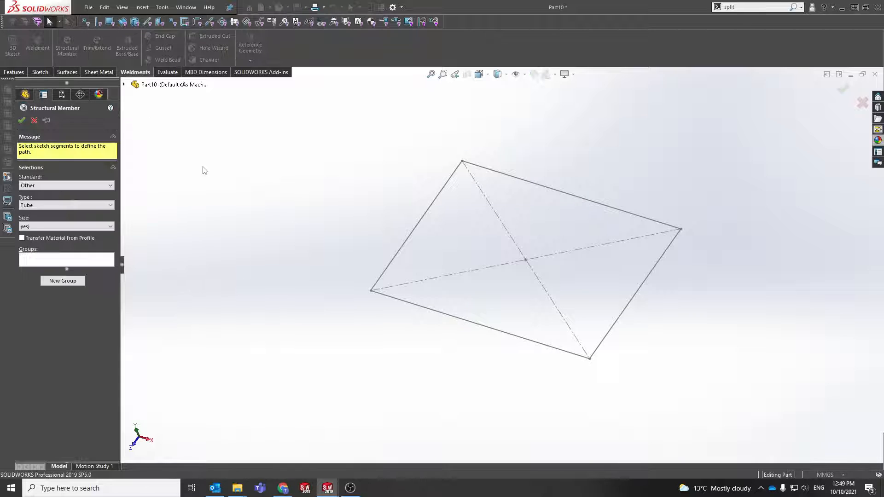
scroll(405, 209, down, 3)
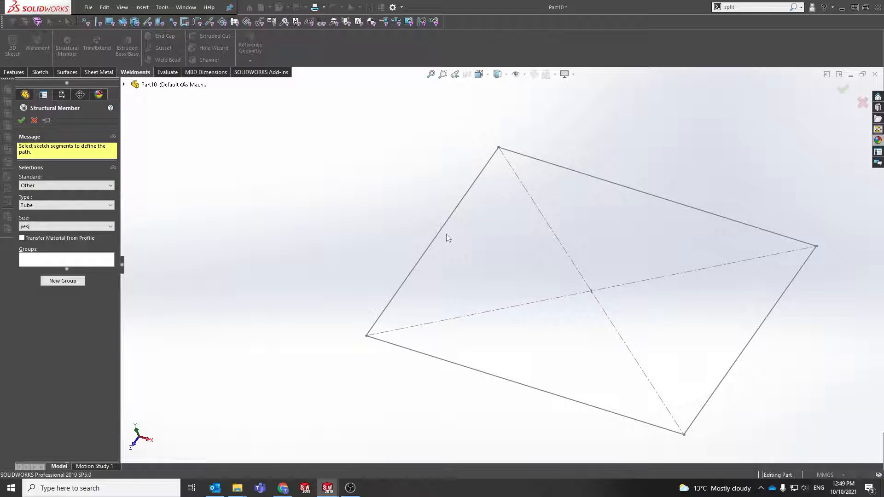
click(427, 253)
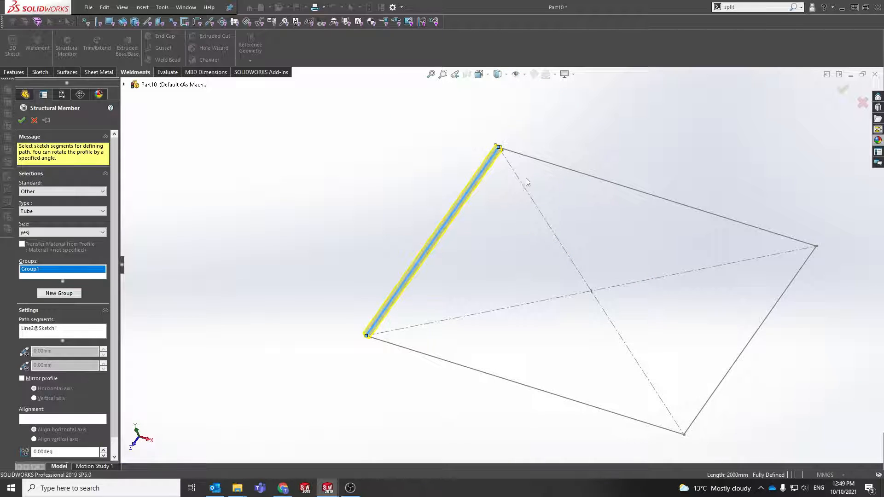
mouse_move(359, 276)
middle_down()
mouse_move(476, 254)
mouse_move(358, 268)
middle_up()
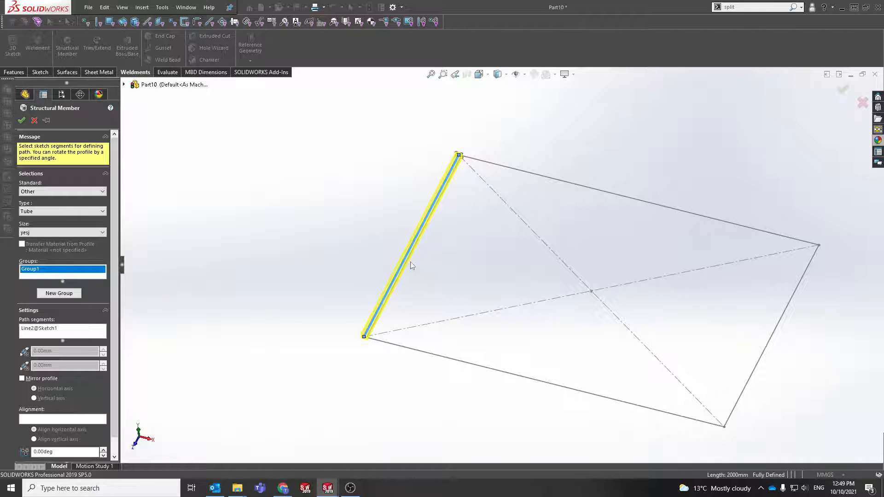
click(779, 326)
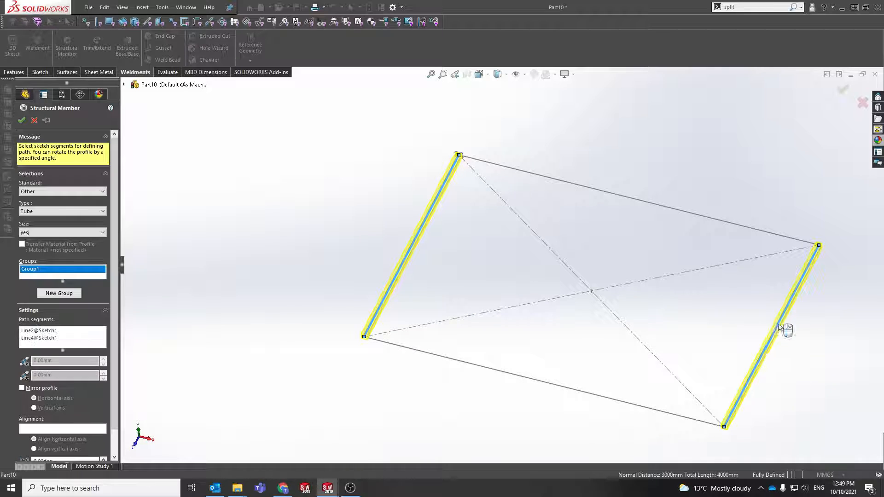
click(55, 293)
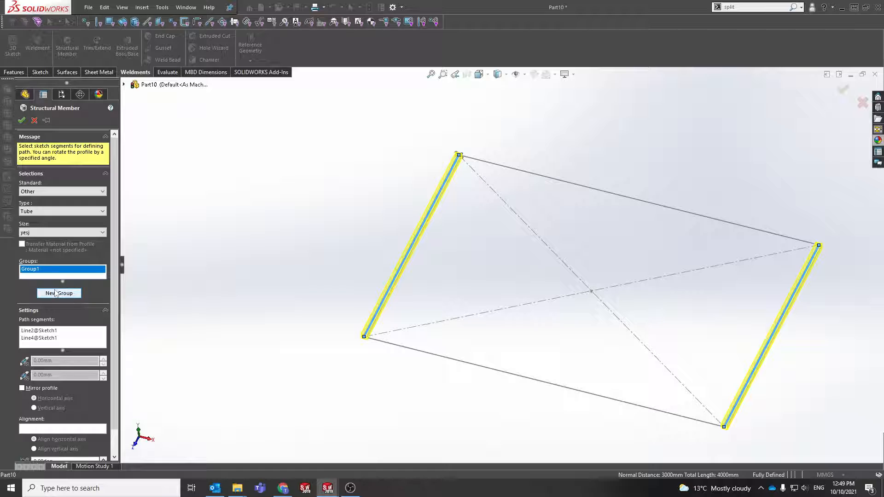
click(488, 372)
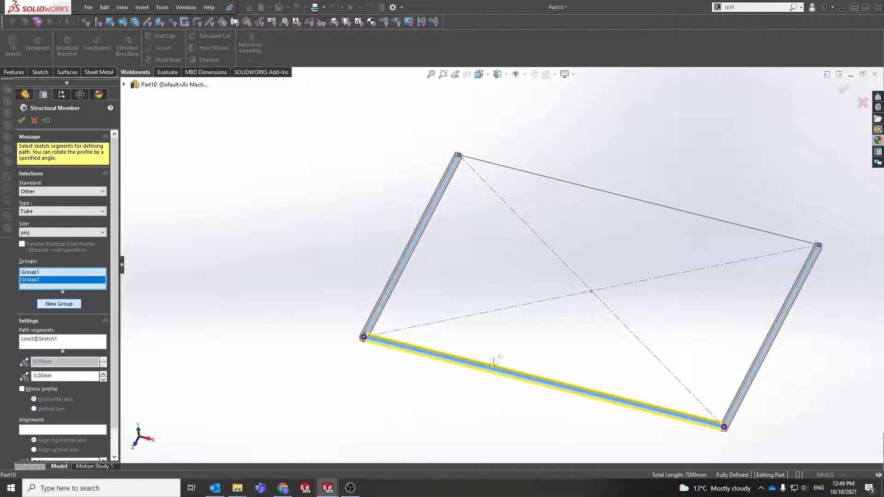
click(585, 186)
Step: Inspect the tube joint at the front corner, accept the two-group structural member and undo it
scroll(797, 255, up, 3)
scroll(607, 351, down, 10)
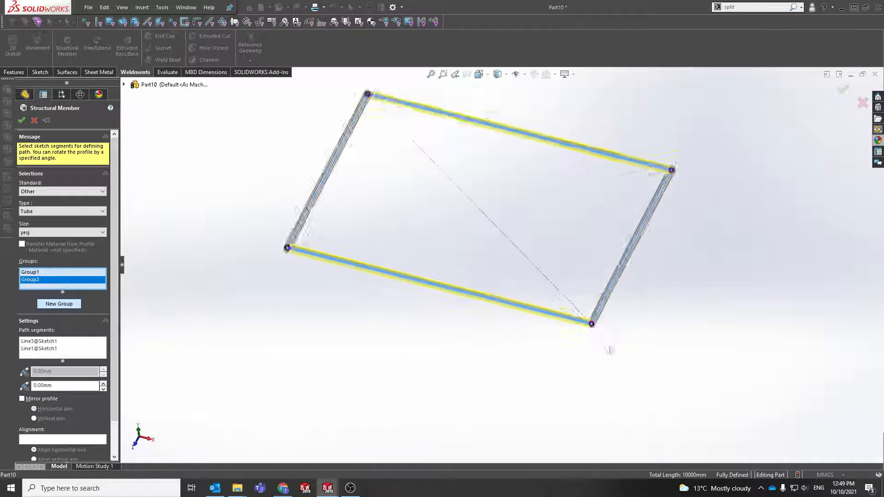
scroll(571, 301, down, 6)
mouse_move(551, 288)
middle_down()
mouse_move(556, 263)
mouse_move(558, 275)
middle_up()
scroll(558, 294, up, 4)
scroll(581, 219, up, 3)
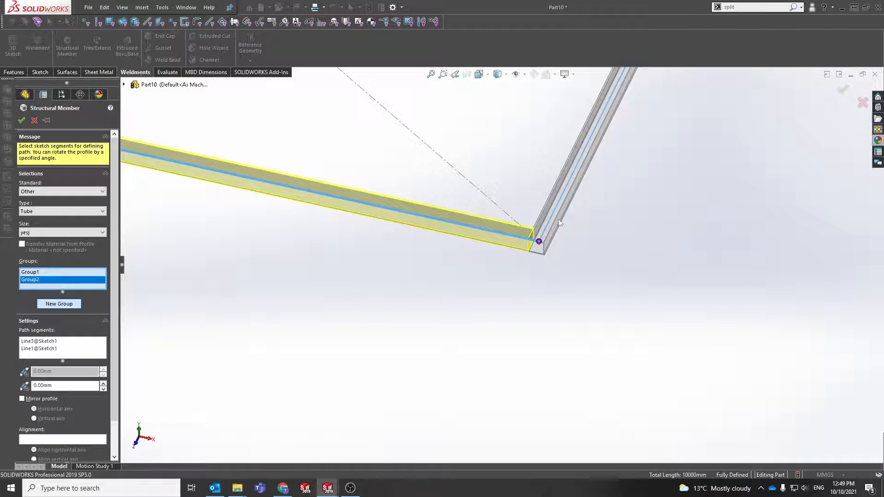
scroll(454, 375, up, 5)
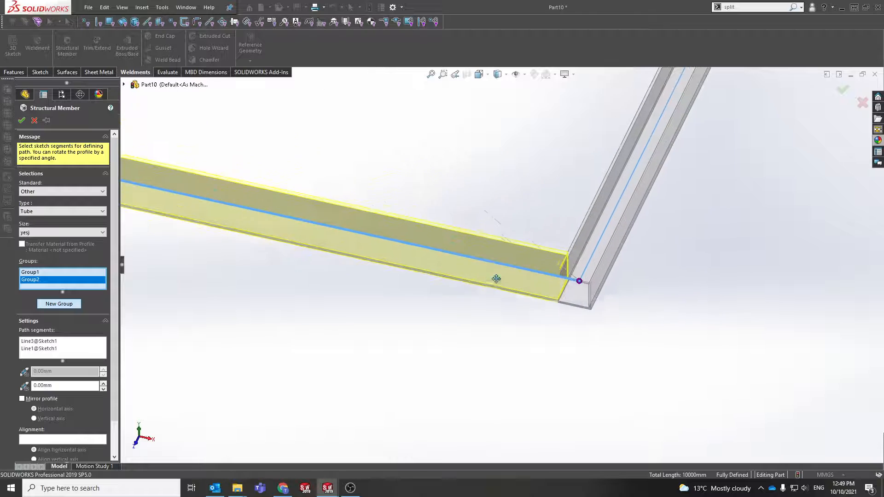
ctrl+middle_drag(466, 319, 453, 381)
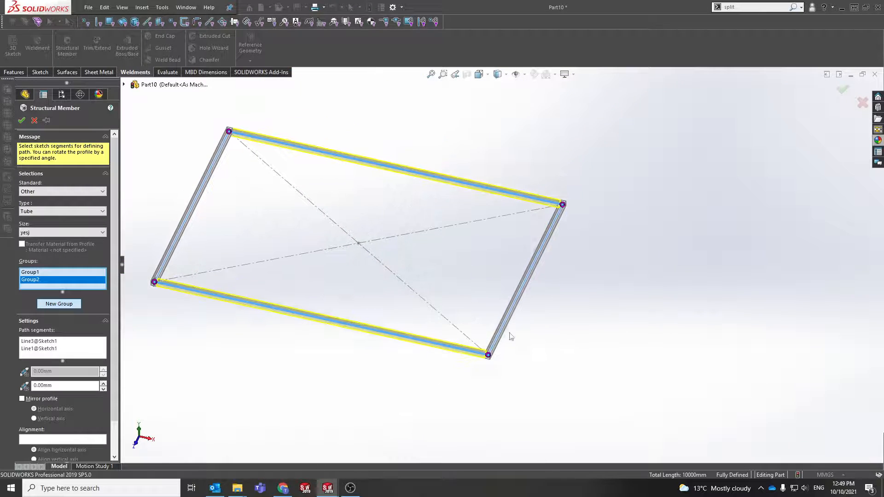
click(843, 89)
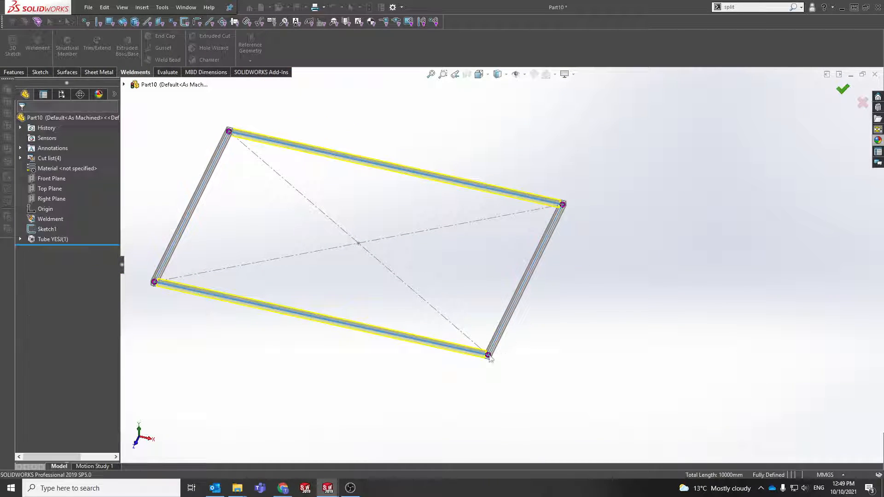
scroll(489, 360, down, 5)
scroll(490, 353, up, 2)
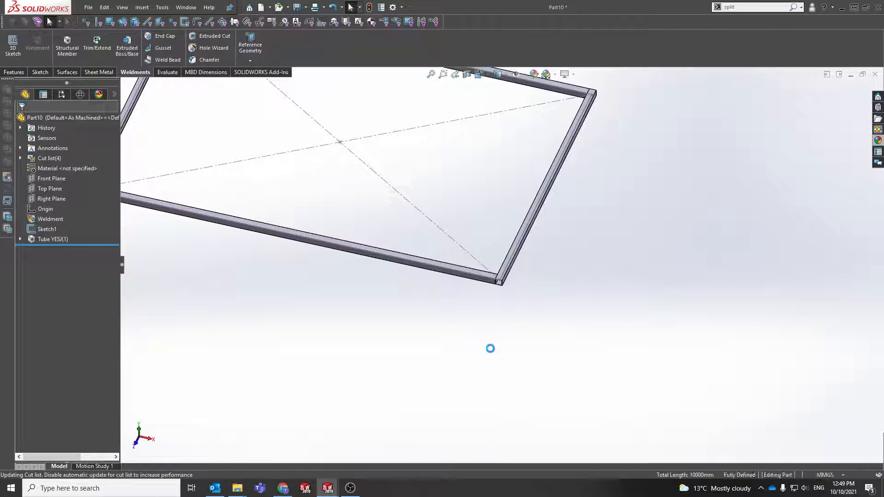
key(ctrl+z)
Step: Add a structural member with the yesj tube along only the short side of the rectangle toward +X
click(68, 45)
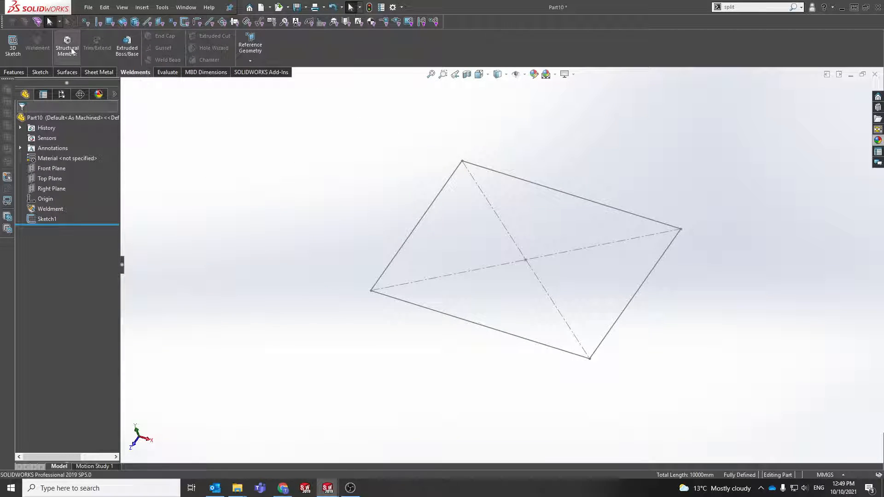
click(639, 295)
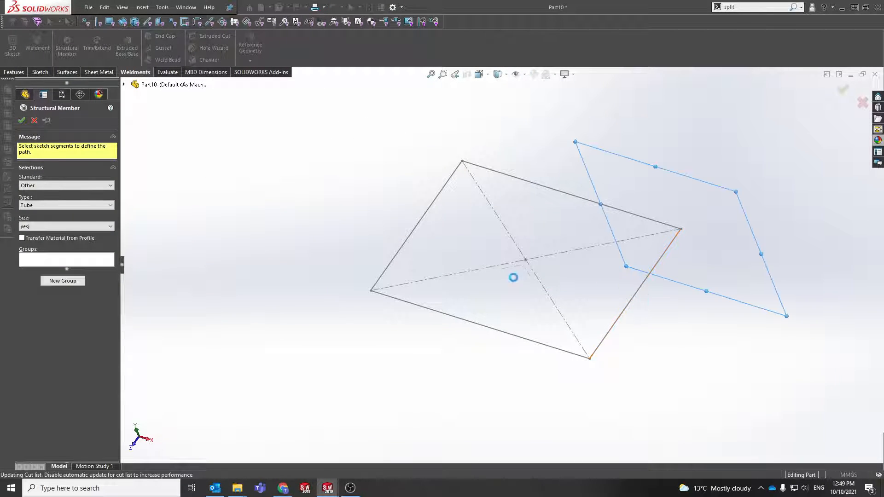
click(414, 232)
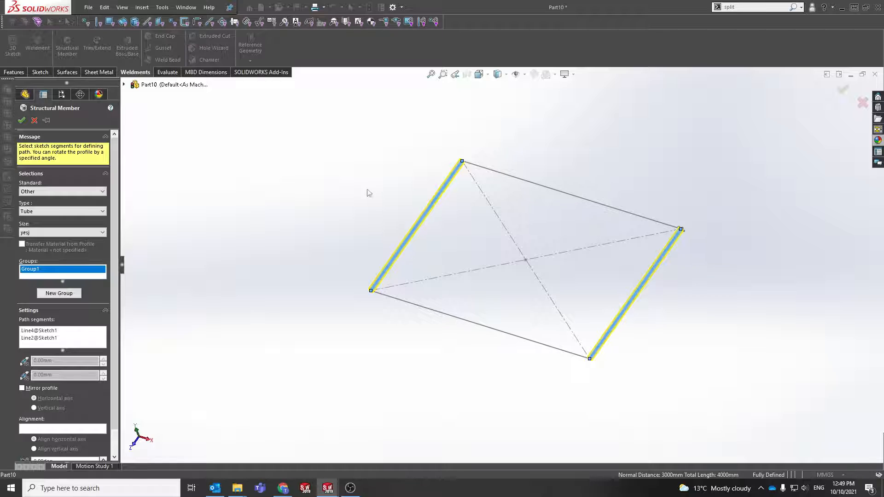
click(409, 235)
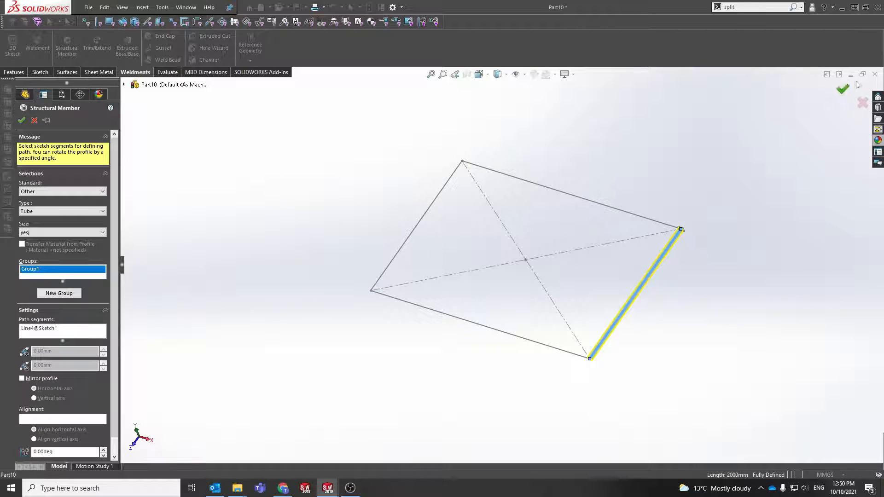
click(841, 90)
mouse_move(595, 224)
middle_down()
mouse_move(599, 181)
mouse_move(603, 232)
middle_up()
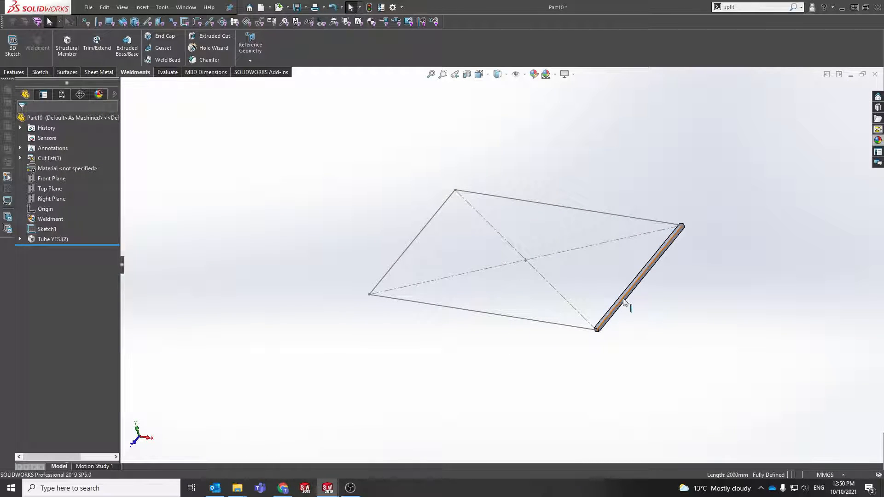
scroll(578, 308, down, 3)
scroll(519, 359, up, 3)
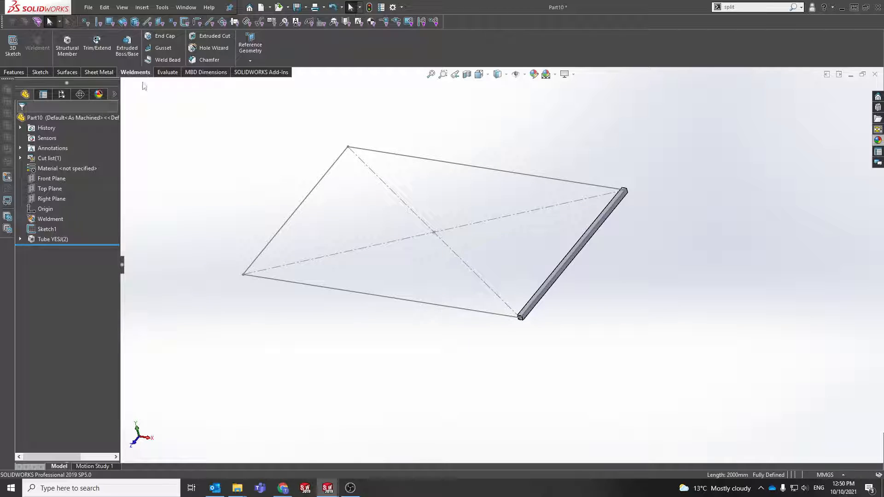
Step: Mirror the short-side tube as a body about the Right Plane to the opposite side of the rectangle
click(14, 72)
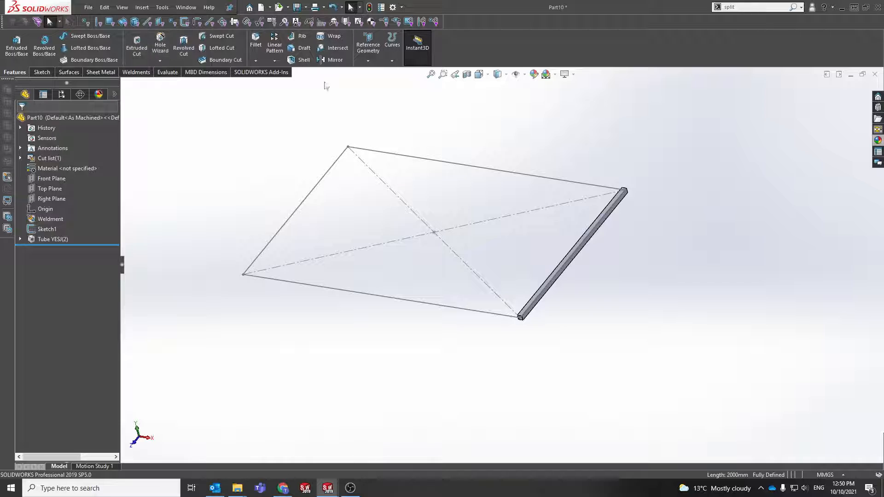
click(332, 60)
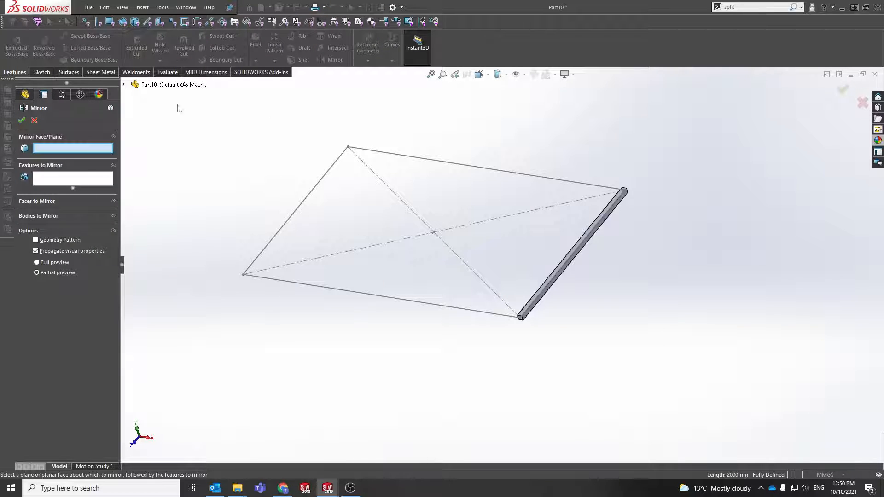
click(123, 84)
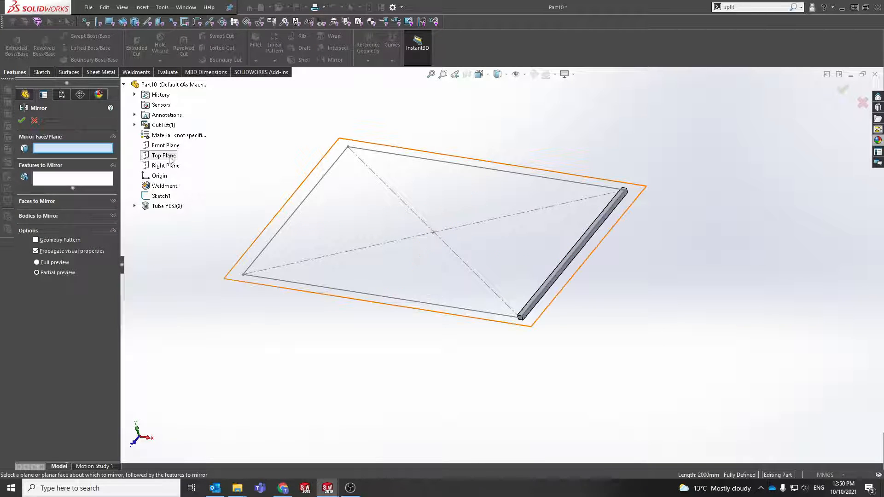
click(170, 165)
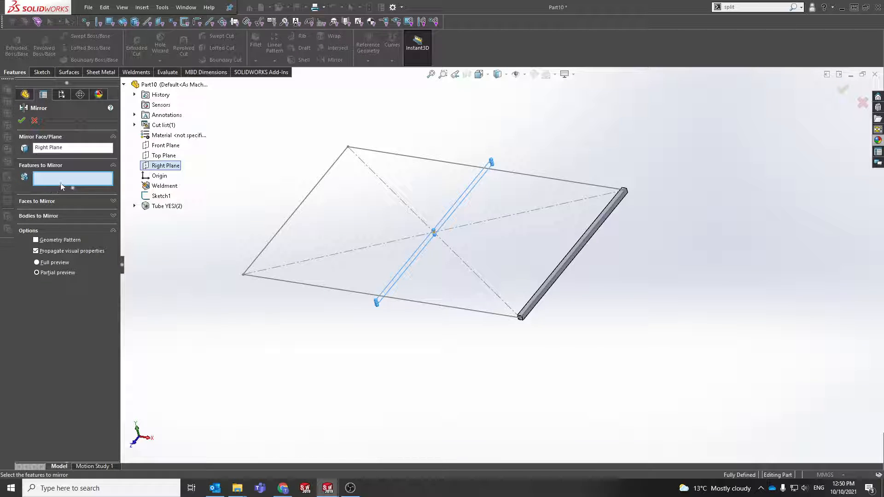
click(62, 216)
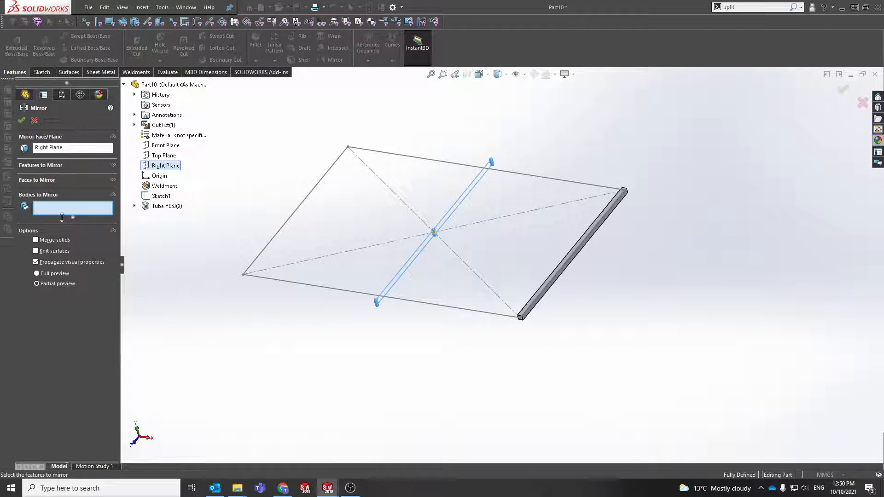
click(554, 283)
click(22, 121)
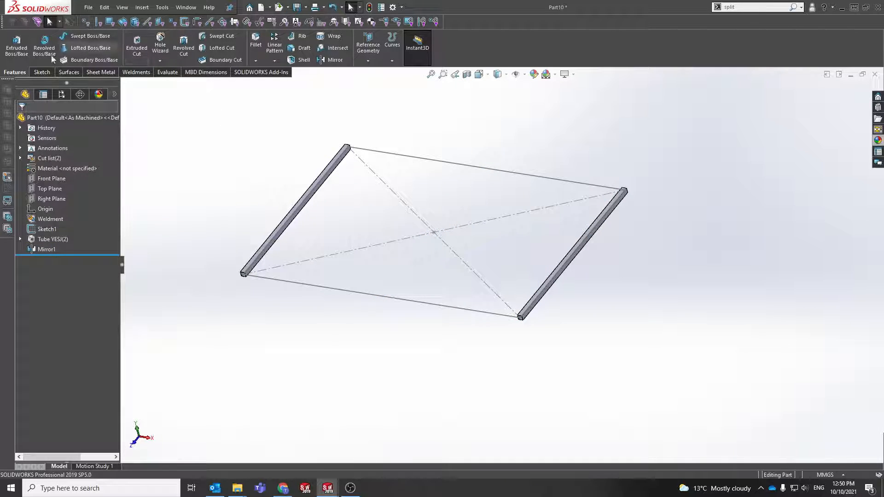
Step: Add a structural member with the yesj tube along both long sides of the rectangle in one group
click(136, 73)
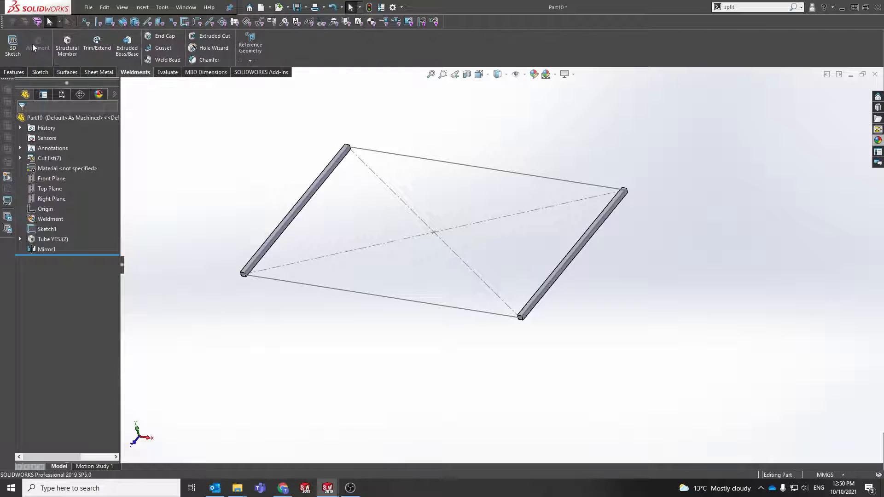
click(67, 46)
click(337, 293)
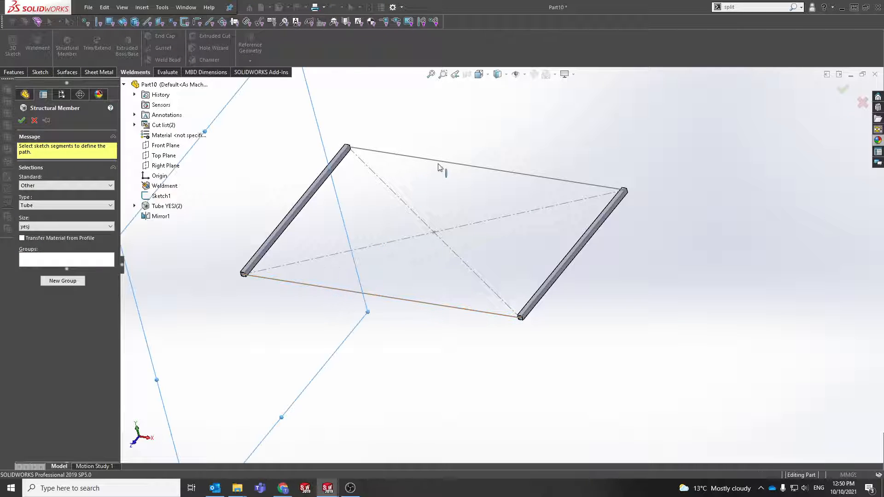
click(436, 163)
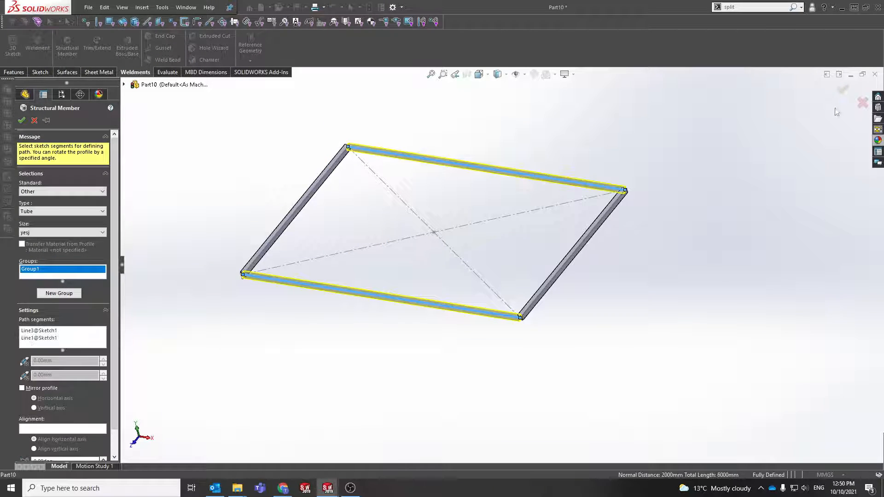
click(843, 89)
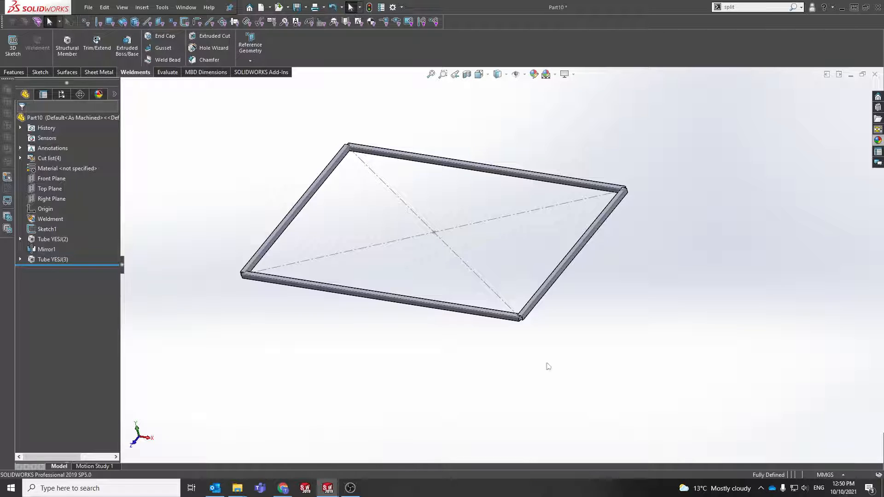
Step: Preview an end miter in Trim/Extend between the +X short tube and the front long tube
scroll(506, 313, down, 8)
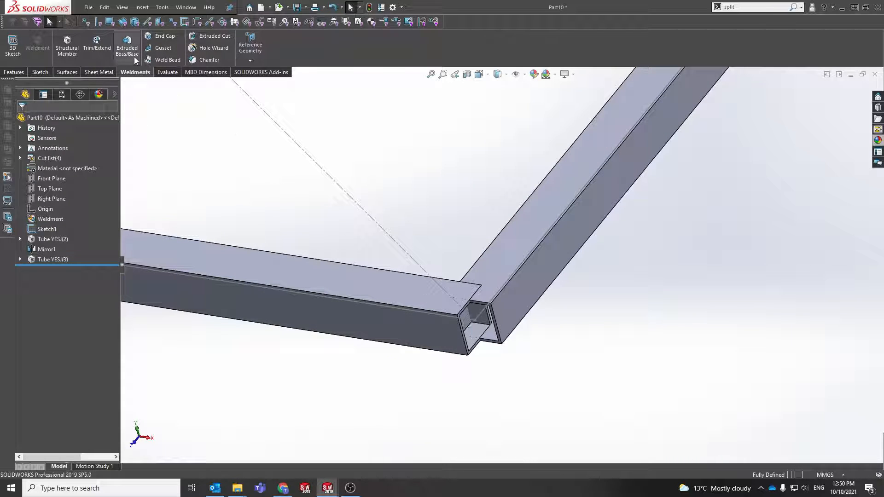
click(100, 51)
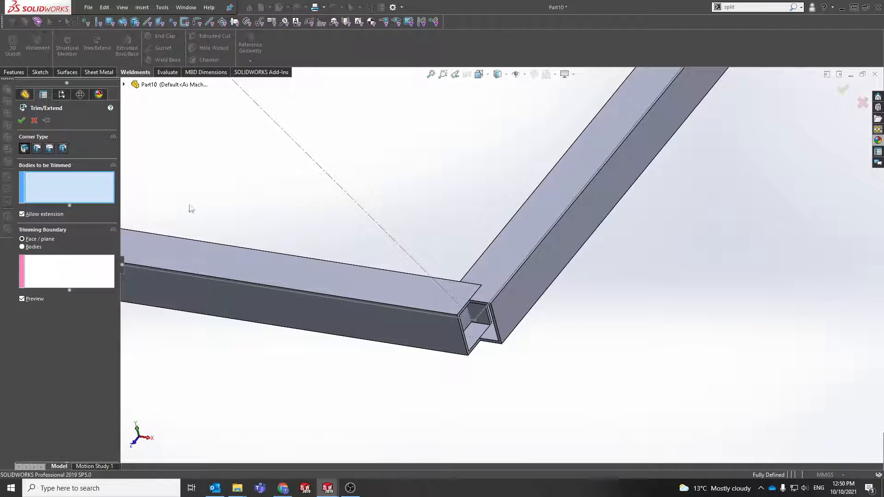
click(510, 270)
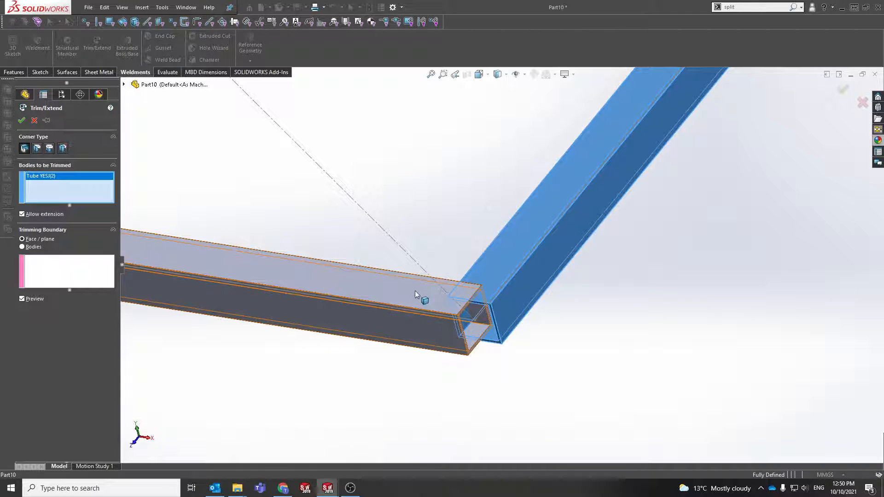
click(76, 265)
click(421, 303)
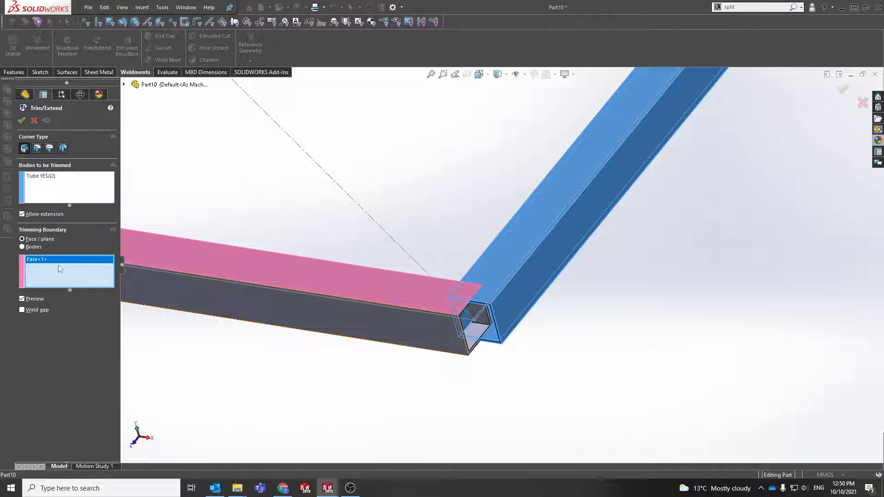
click(36, 149)
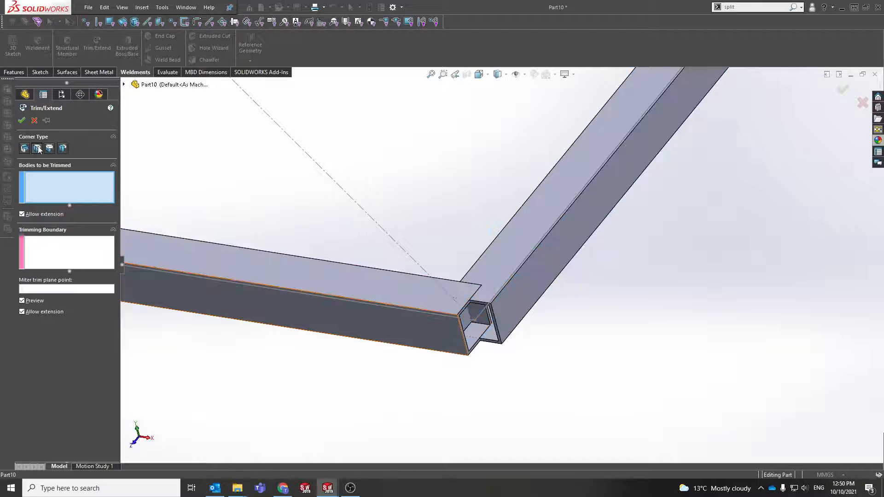
click(518, 283)
click(416, 308)
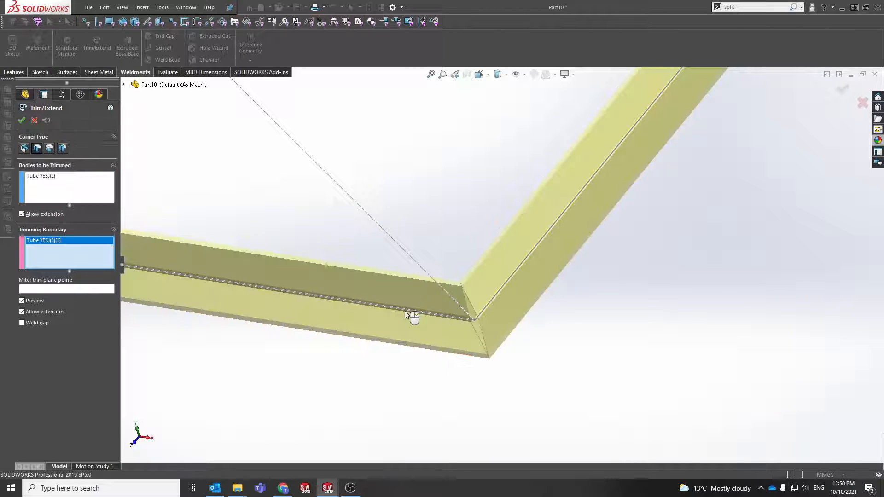
scroll(471, 317, down, 3)
middle_drag(471, 317, 486, 302)
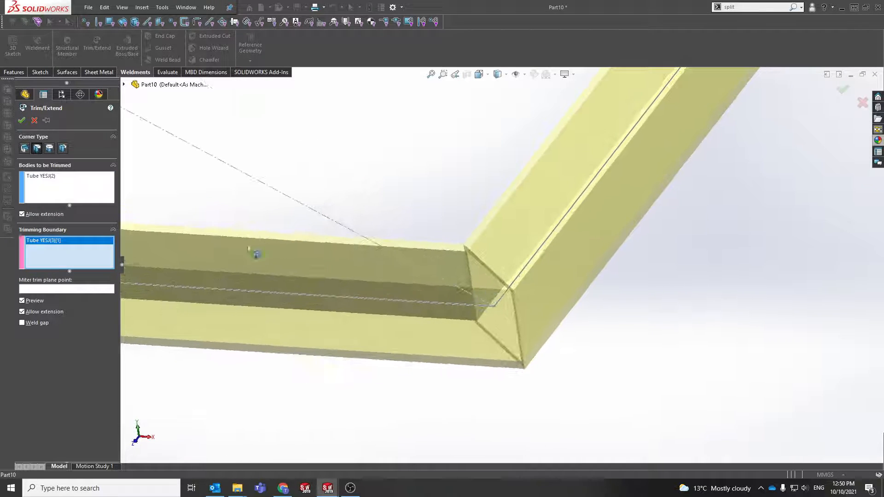
Step: Preview both end butt types and the end trim type at the same joint and cancel Trim/Extend
click(49, 148)
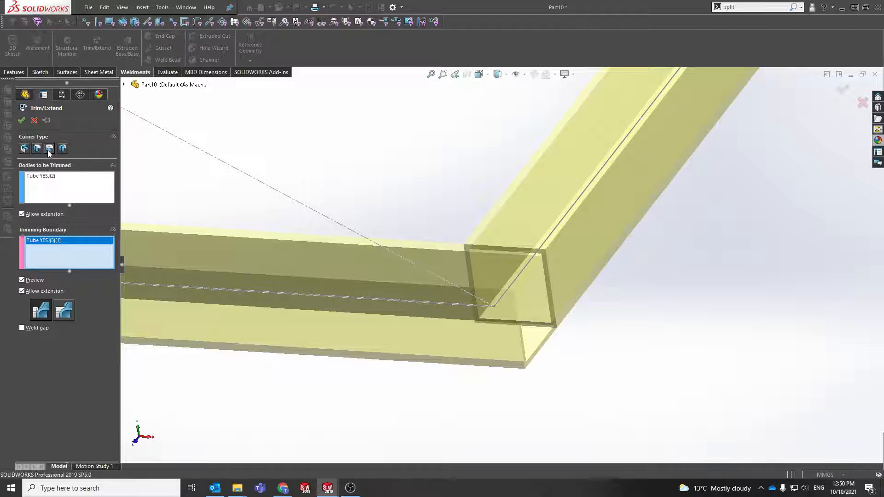
middle_drag(520, 305, 523, 323)
click(60, 150)
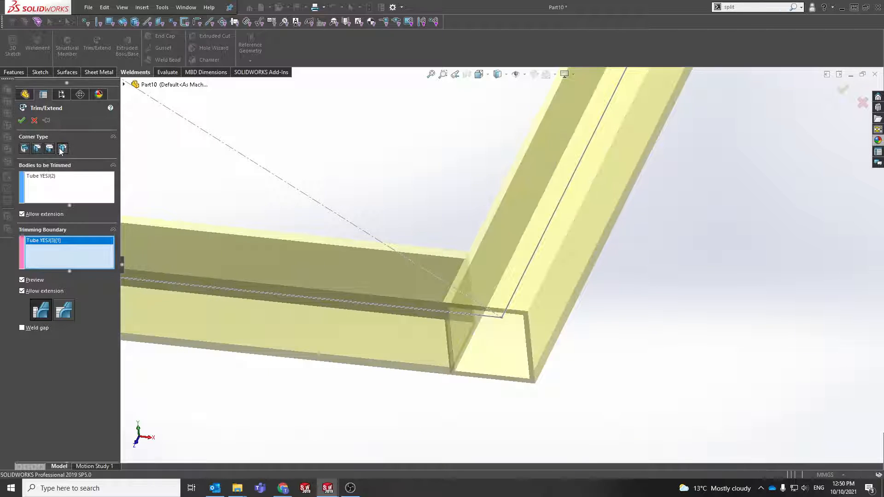
click(25, 149)
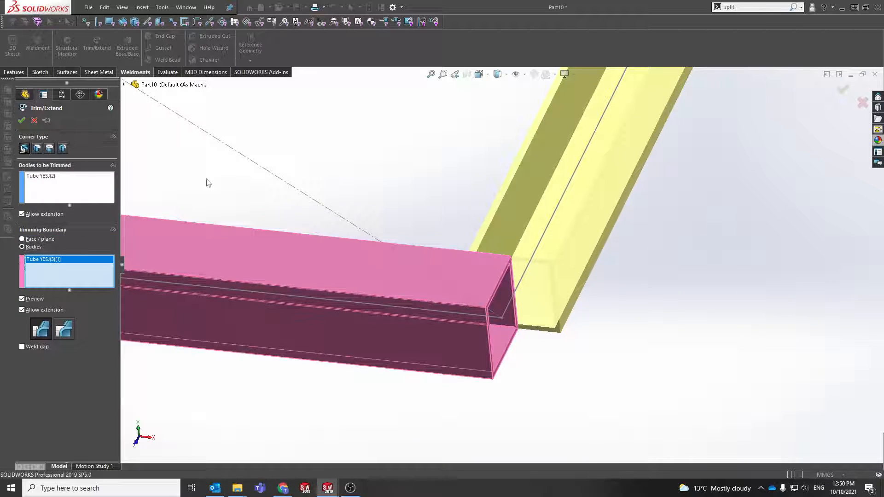
middle_drag(561, 283, 601, 168)
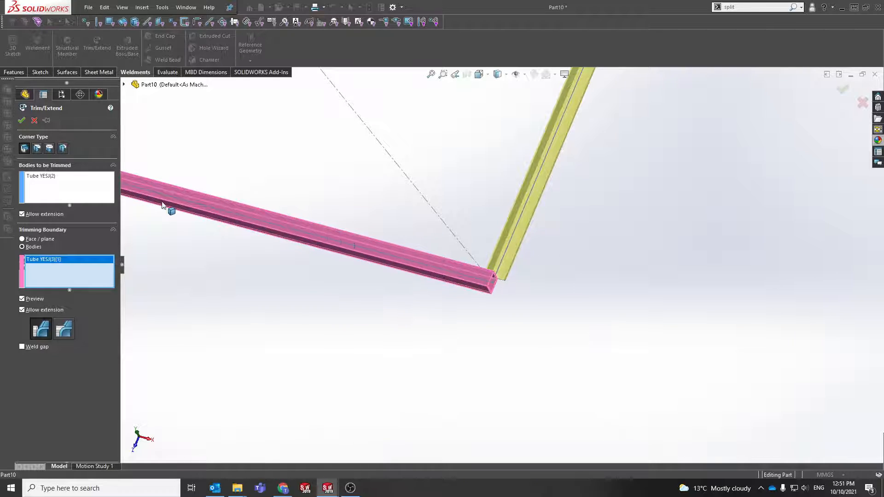
click(35, 120)
Step: Start Trim/Extend for the front corner toward -X with the end trim corner type and no bodies selected
scroll(459, 348, down, 3)
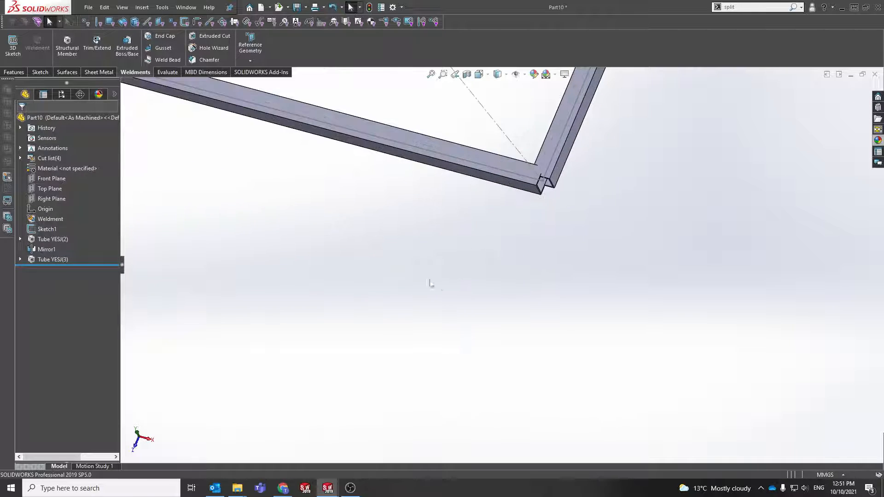
scroll(462, 300, up, 6)
scroll(471, 318, up, 4)
scroll(460, 295, down, 6)
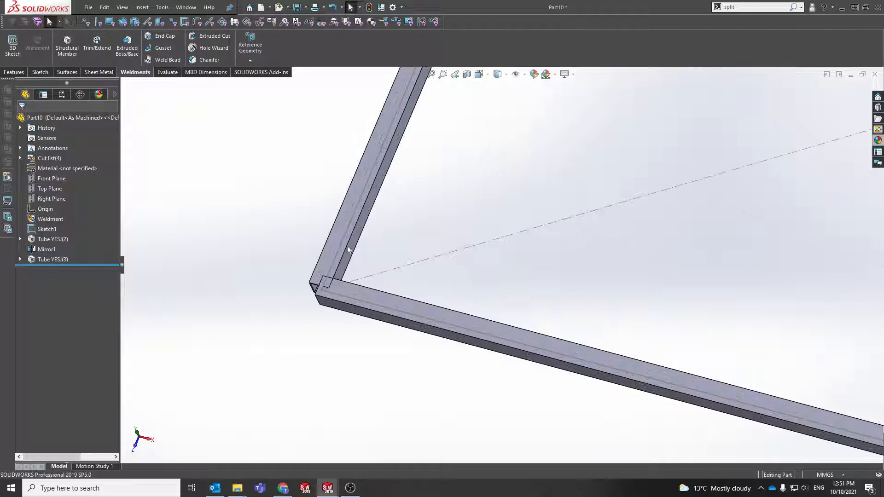
click(67, 46)
click(94, 46)
click(360, 297)
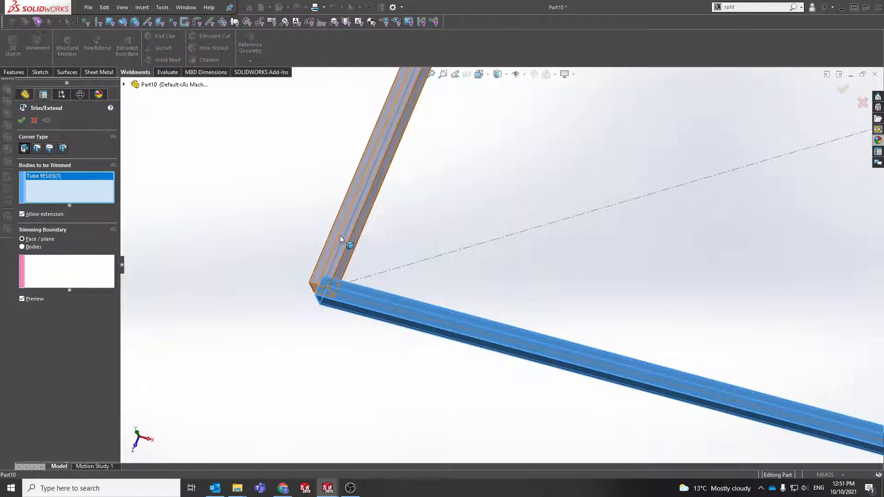
click(338, 240)
click(37, 148)
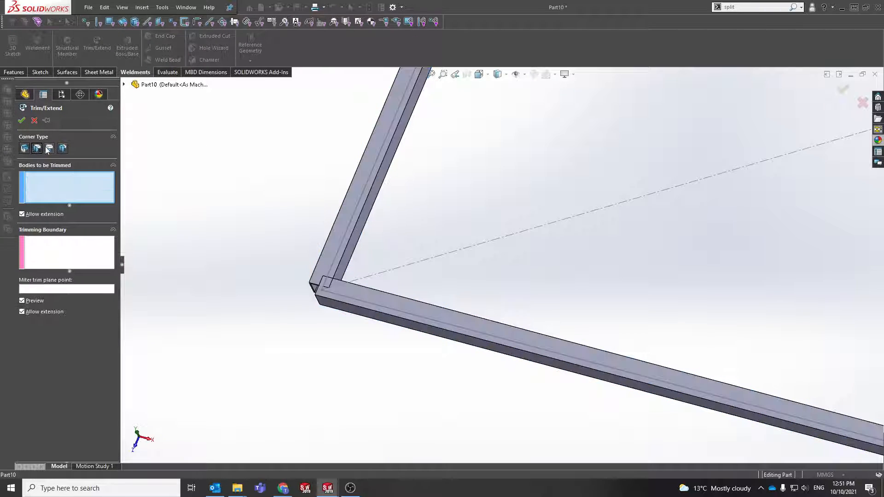
click(49, 149)
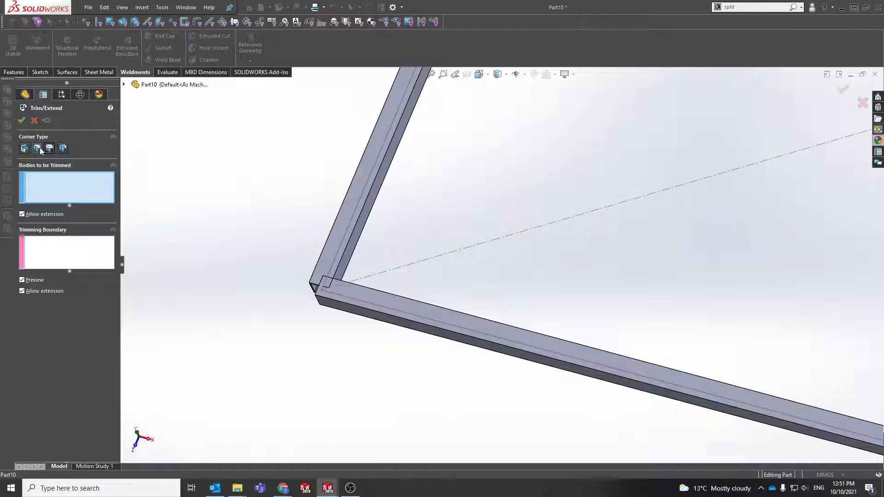
click(39, 150)
click(25, 148)
Step: Try to end-trim the mirrored short tube against the upper face of the front long tube
scroll(534, 272, up, 8)
ctrl+middle_drag(592, 286, 505, 310)
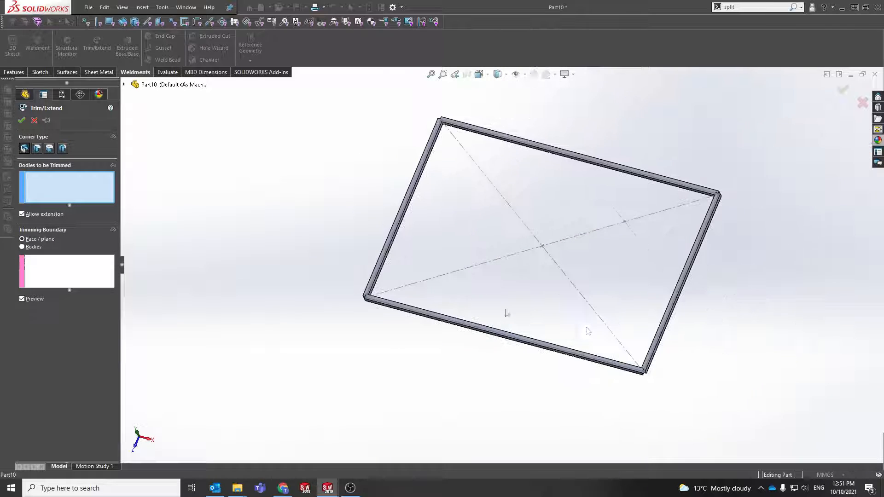
scroll(653, 375, down, 4)
scroll(555, 322, down, 4)
scroll(511, 334, up, 4)
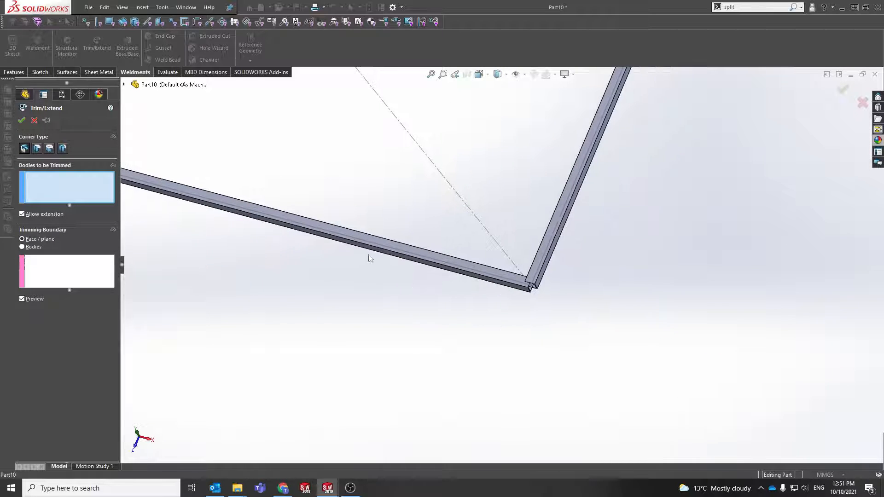
scroll(265, 208, up, 3)
scroll(263, 207, down, 3)
scroll(261, 207, down, 6)
click(349, 227)
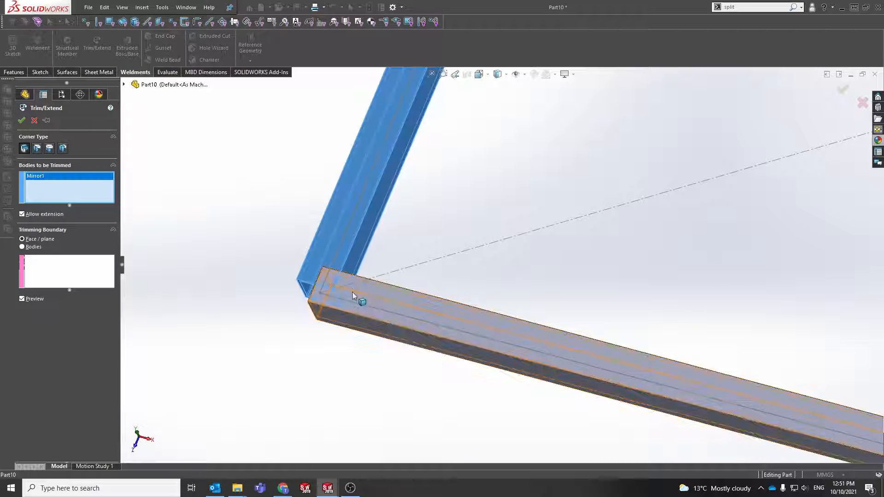
click(356, 285)
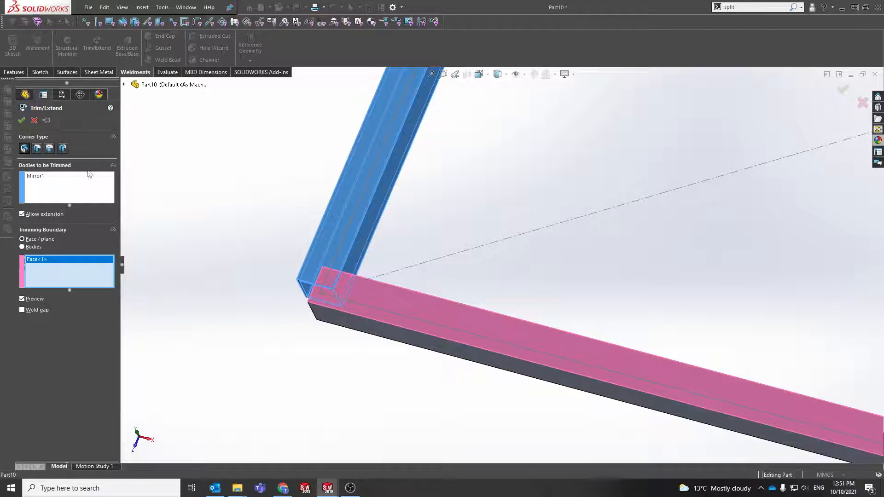
Step: Trim the mirrored short tube and the front long tube with an end miter at the corner toward -X
click(38, 148)
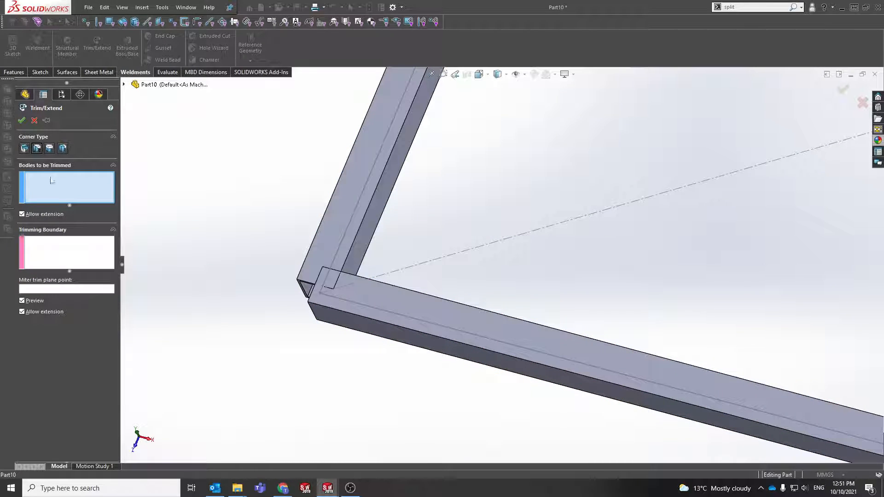
click(352, 222)
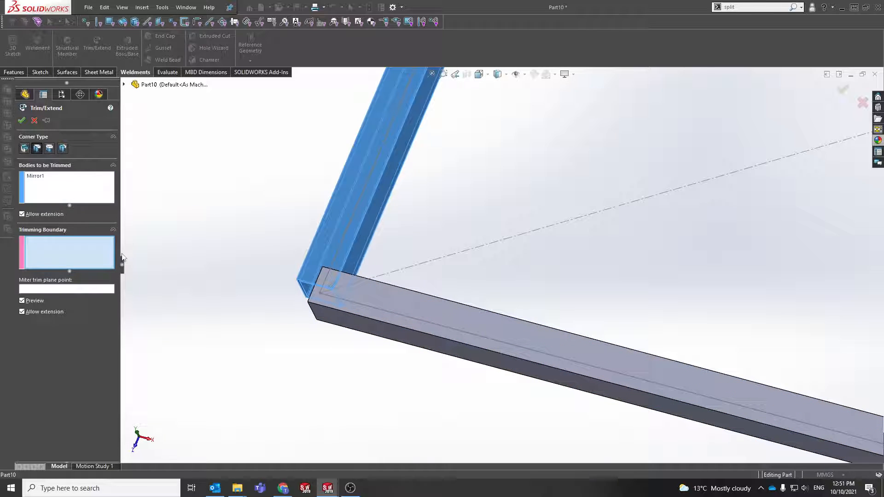
click(383, 307)
scroll(391, 270, up, 5)
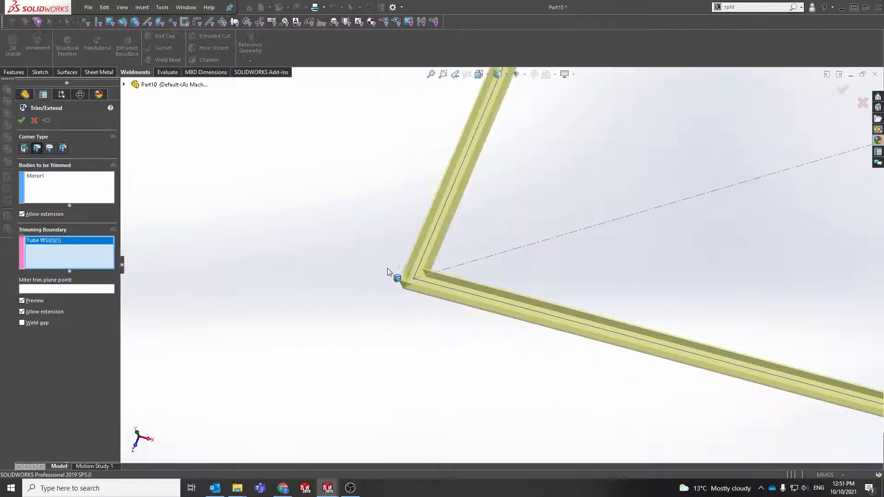
scroll(467, 242, down, 4)
click(843, 89)
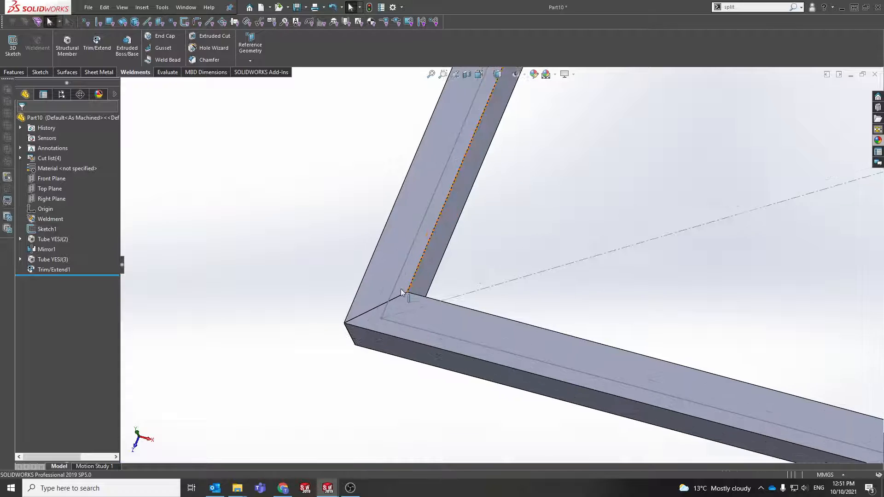
Step: Edit the rectangle sketch and add a 2000 mm line joining the long sides, slightly toward -X from the origin
scroll(489, 256, up, 10)
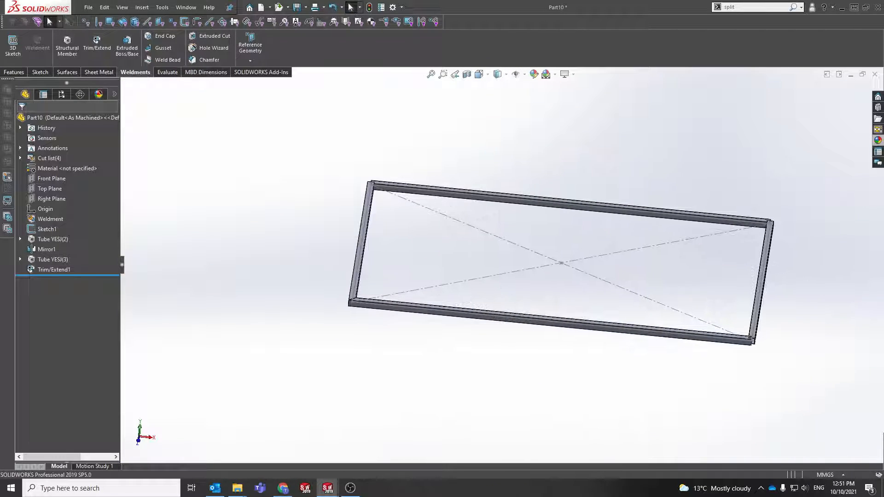
click(57, 230)
click(68, 201)
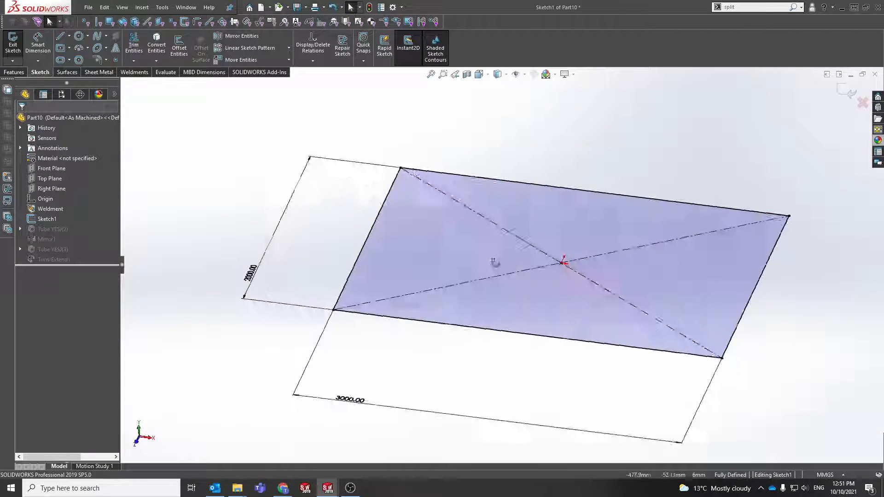
key(l)
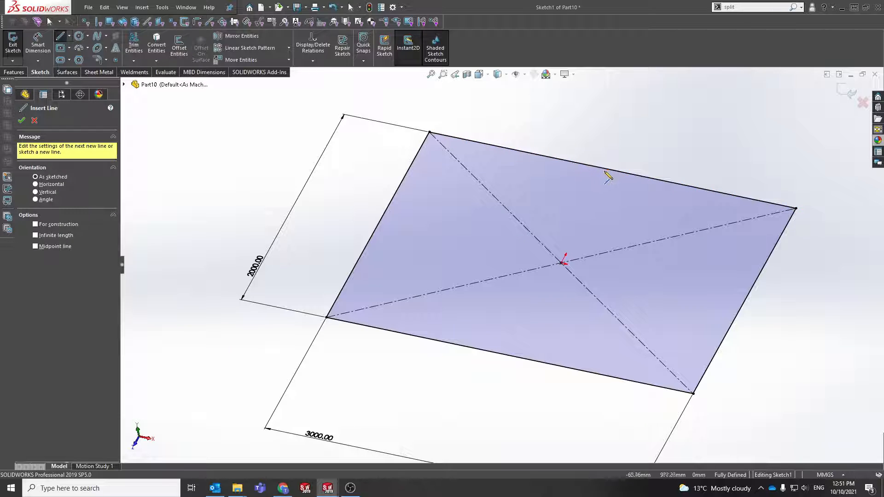
click(605, 169)
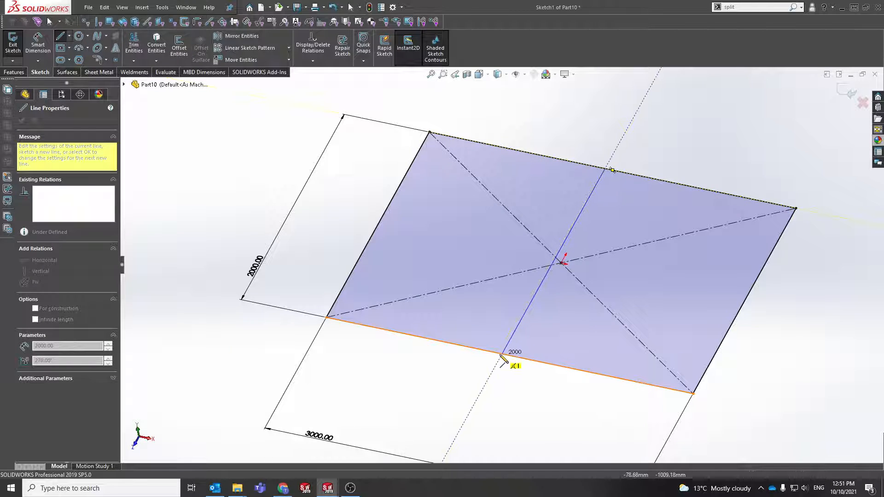
click(501, 354)
key(Escape)
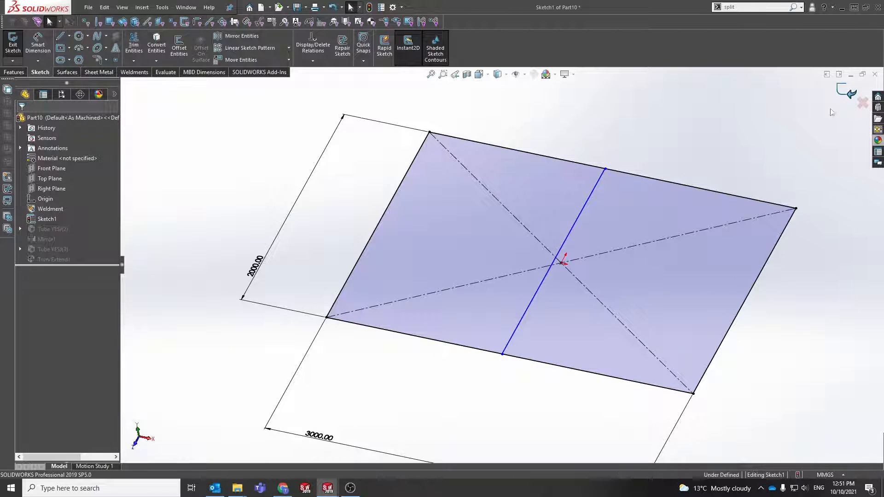
Step: Add a structural member with the yesj tube along the new middle line of the frame
scroll(566, 266, down, 2)
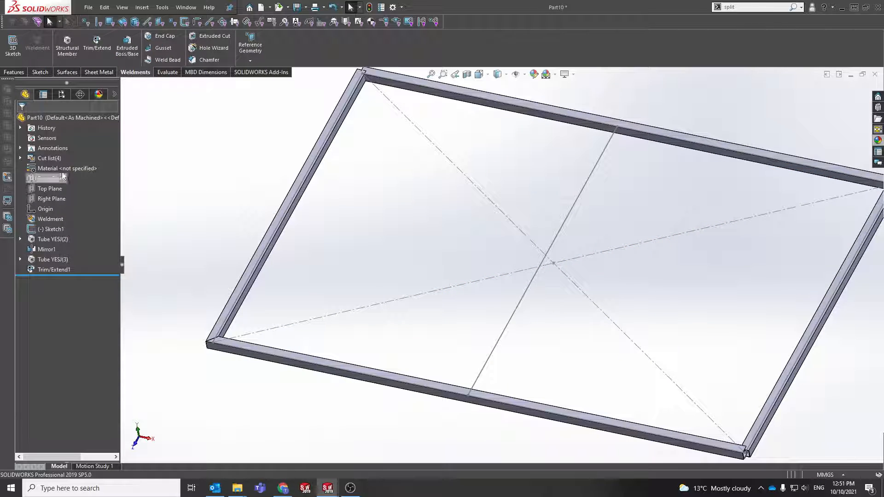
click(67, 46)
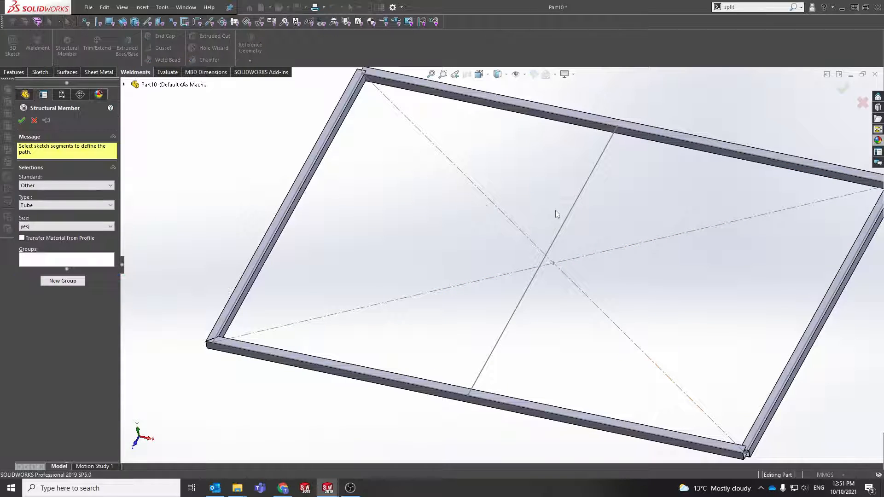
click(571, 206)
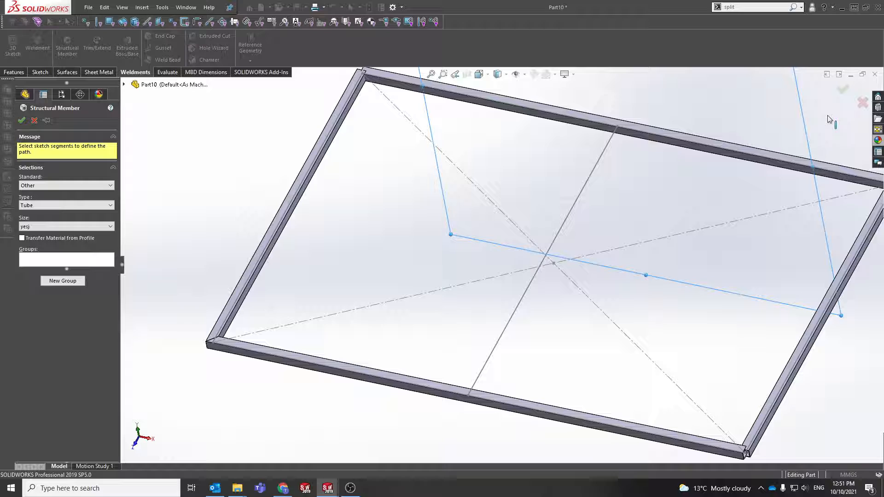
click(843, 91)
key(z)
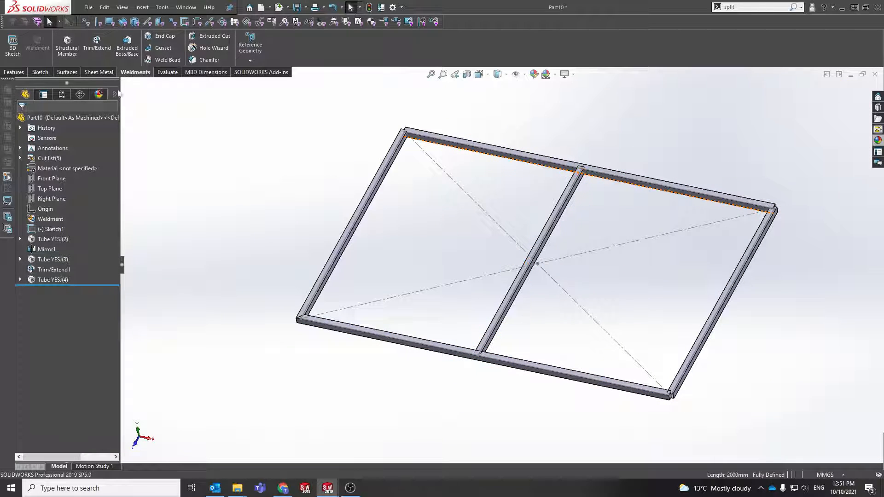
Step: Set up an end trim of the middle cross tube, trying the upper faces of both long tubes as the trimming boundary
click(97, 44)
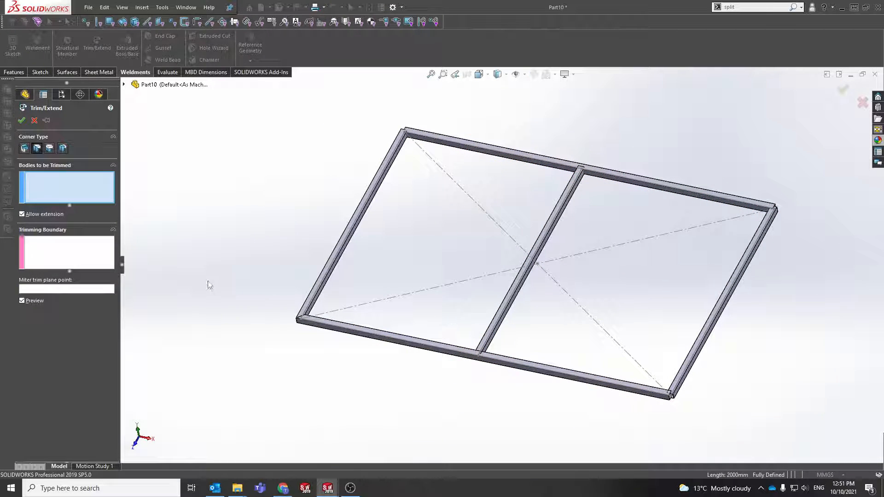
click(521, 286)
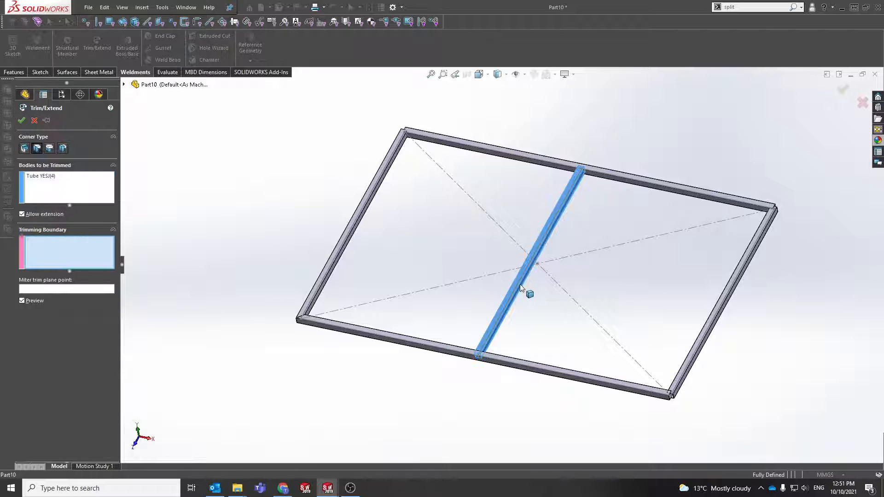
click(25, 149)
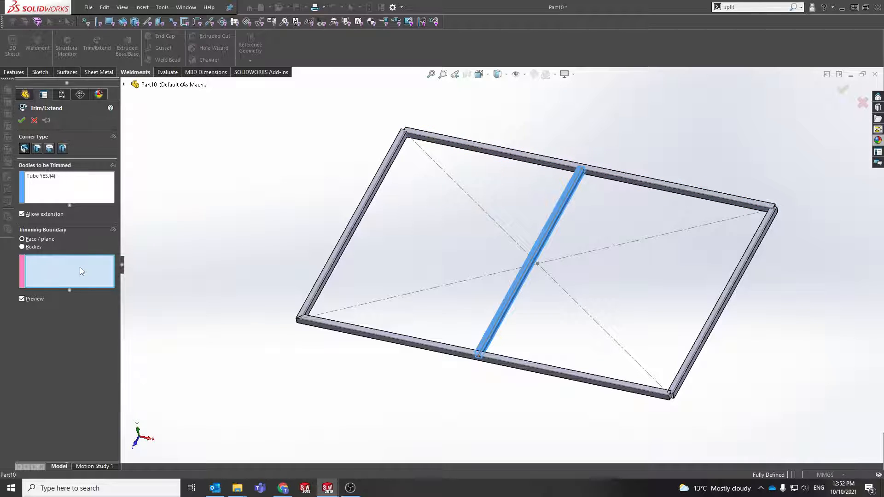
click(537, 369)
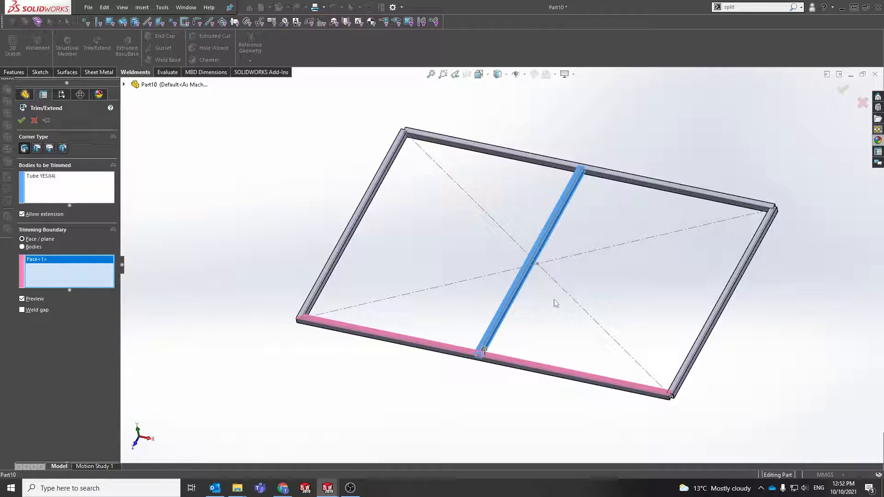
click(644, 183)
scroll(550, 290, down, 5)
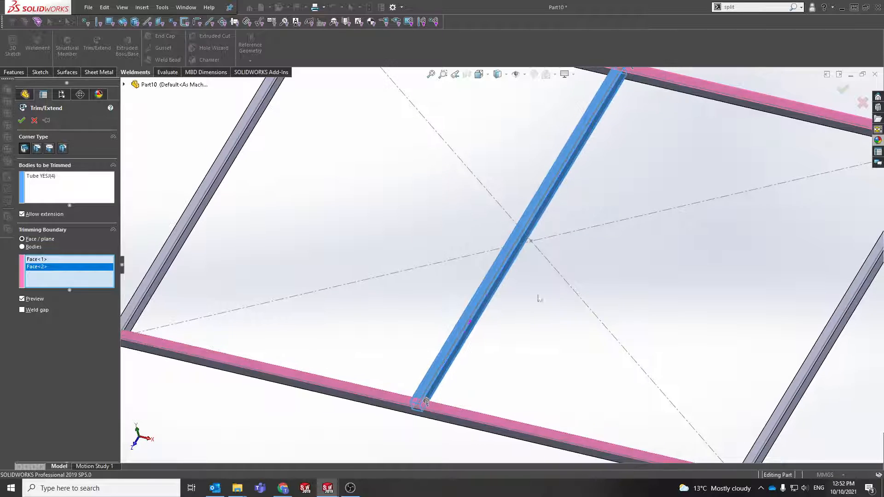
Step: End-trim the middle cross tube using the bodies of the two long tubes as the trimming boundary
click(32, 247)
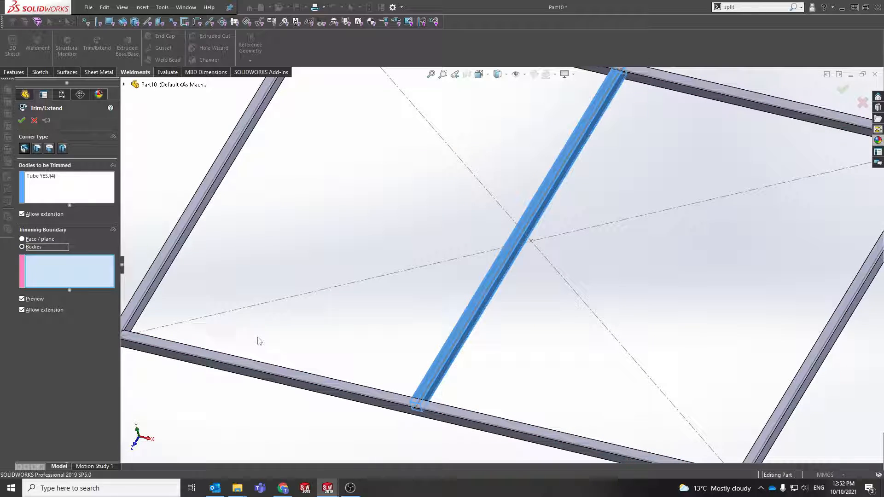
click(489, 428)
scroll(662, 229, up, 5)
click(652, 146)
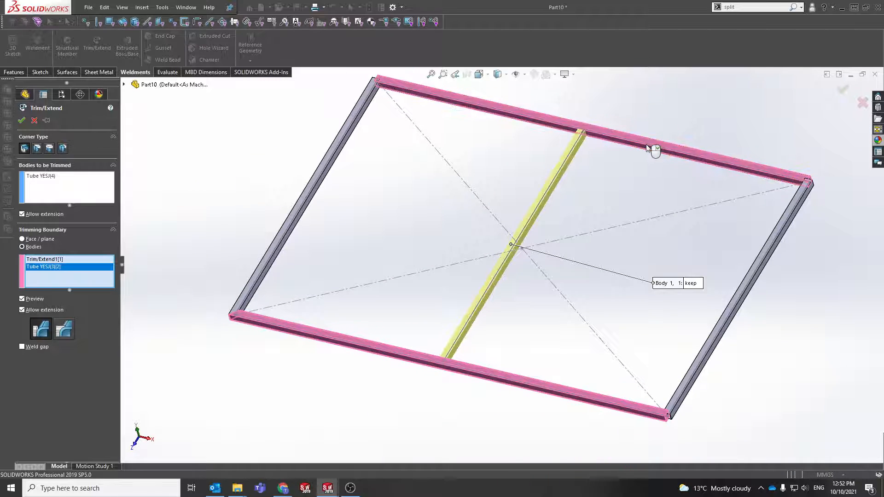
scroll(512, 212, down, 3)
middle_drag(598, 172, 401, 221)
scroll(582, 242, up, 4)
scroll(619, 168, down, 5)
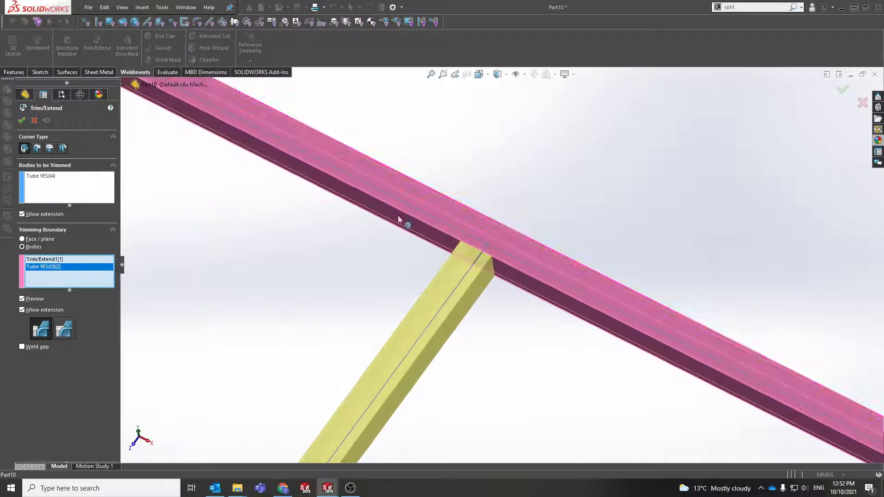
click(842, 90)
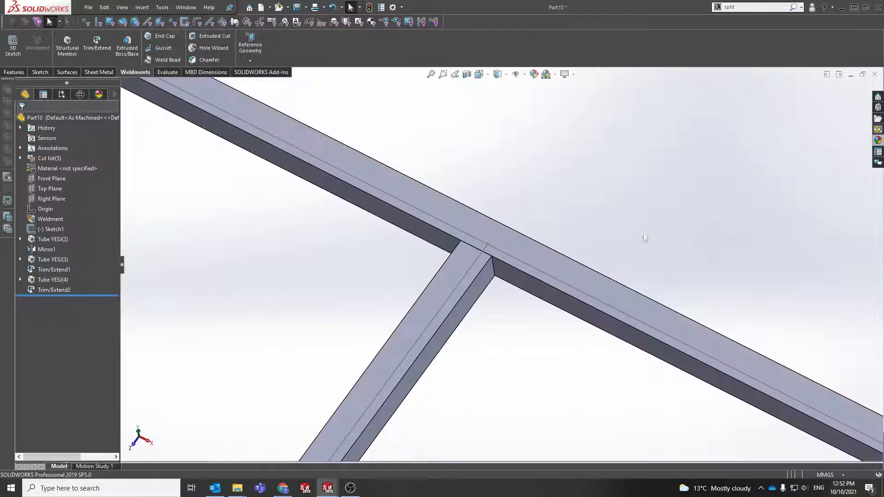
Step: Inspect the trimmed joints at both ends of the middle cross tube and the overall frame
scroll(593, 281, up, 7)
ctrl+middle_drag(484, 369, 505, 267)
scroll(414, 339, down, 5)
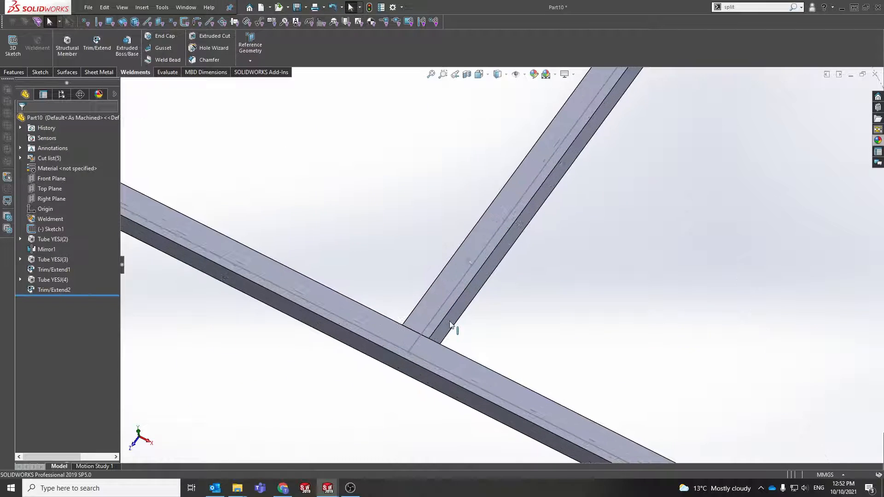
scroll(457, 310, up, 5)
ctrl+middle_drag(476, 240, 340, 351)
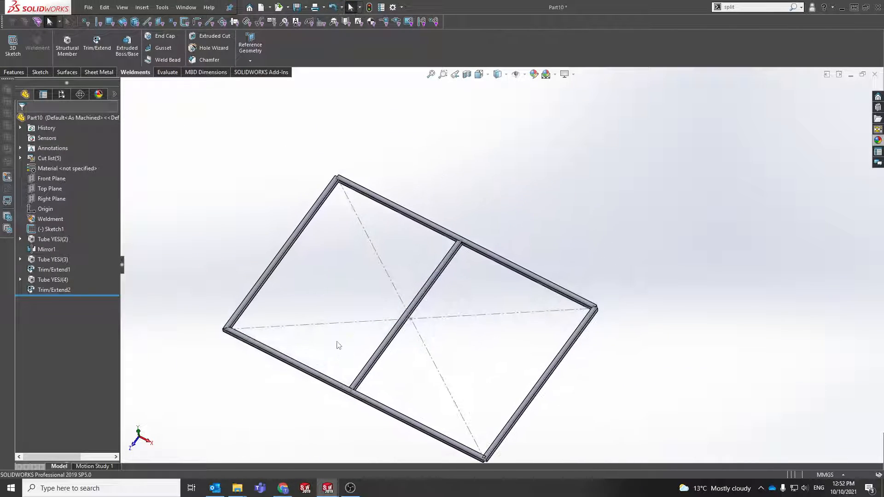
middle_drag(445, 208, 471, 219)
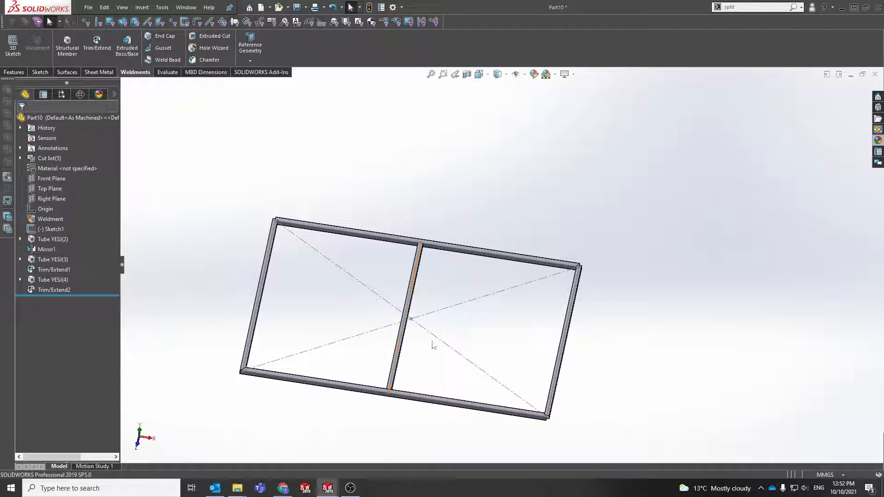
middle_drag(433, 345, 430, 319)
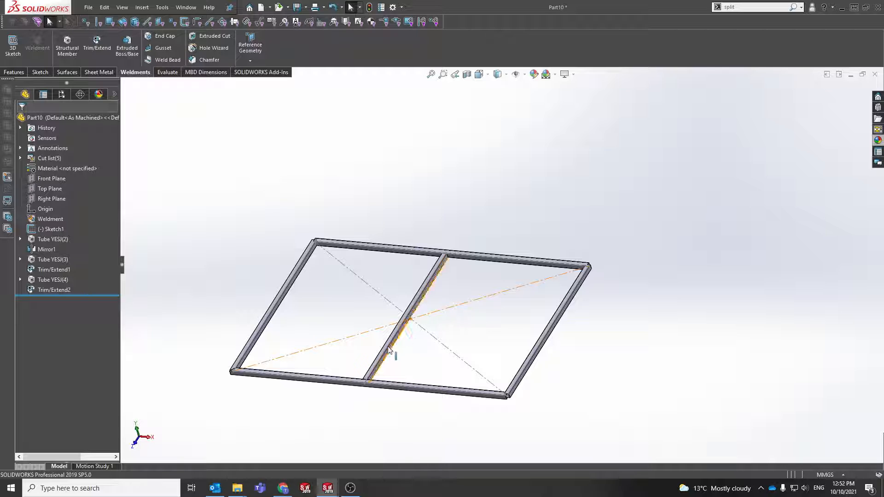
scroll(393, 355, down, 4)
ctrl+middle_drag(435, 340, 413, 360)
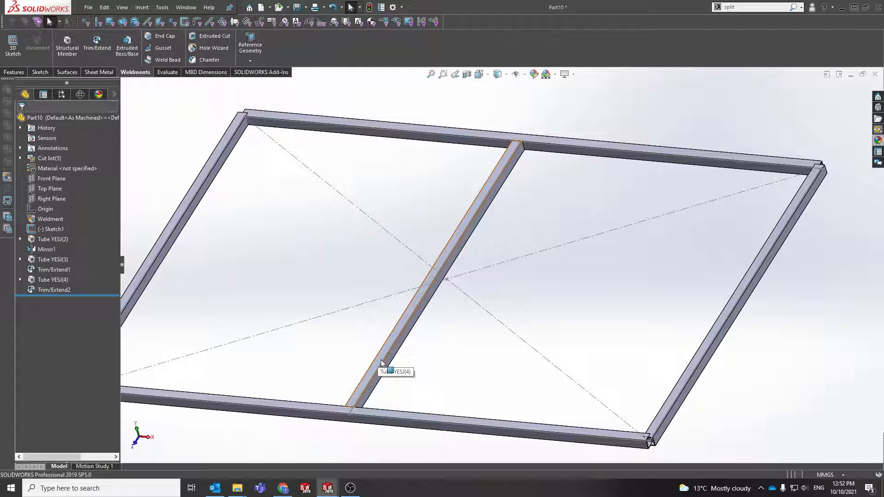
Step: Check the length of the middle cross tube's upper long edge
scroll(388, 317, down, 3)
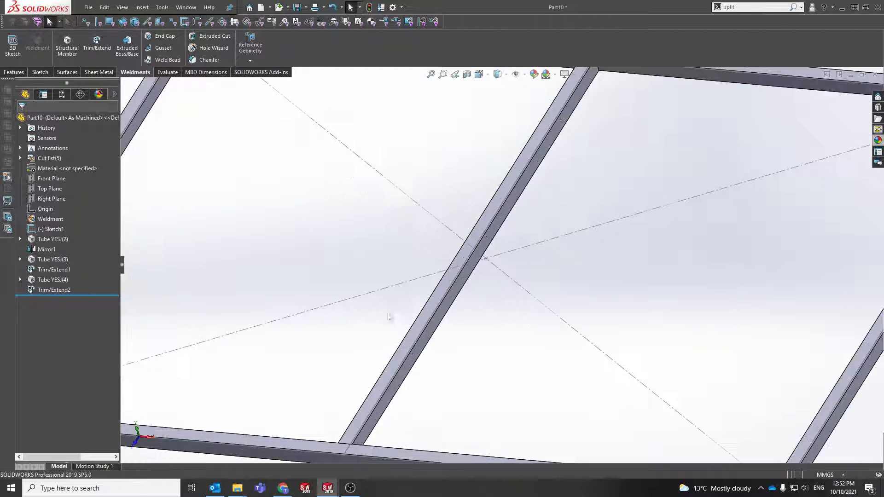
click(438, 308)
scroll(608, 282, up, 2)
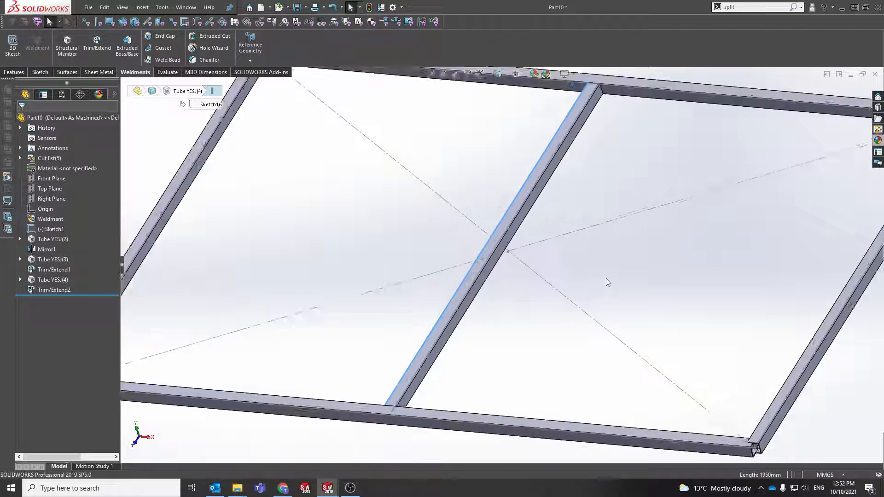
scroll(607, 282, up, 3)
Step: Insert the middle cross tube into a new part with the base part's units, saved as -Tube YESJ(4) in the Tutorial folder
right_click(482, 276)
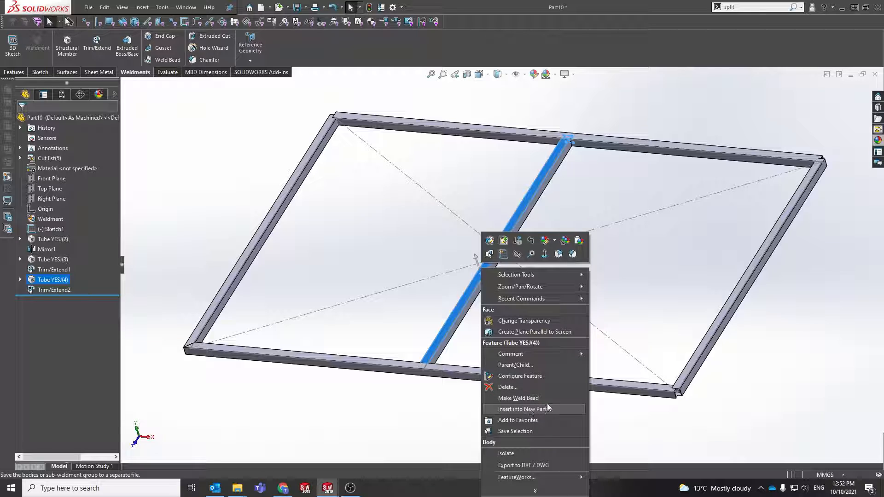
click(522, 409)
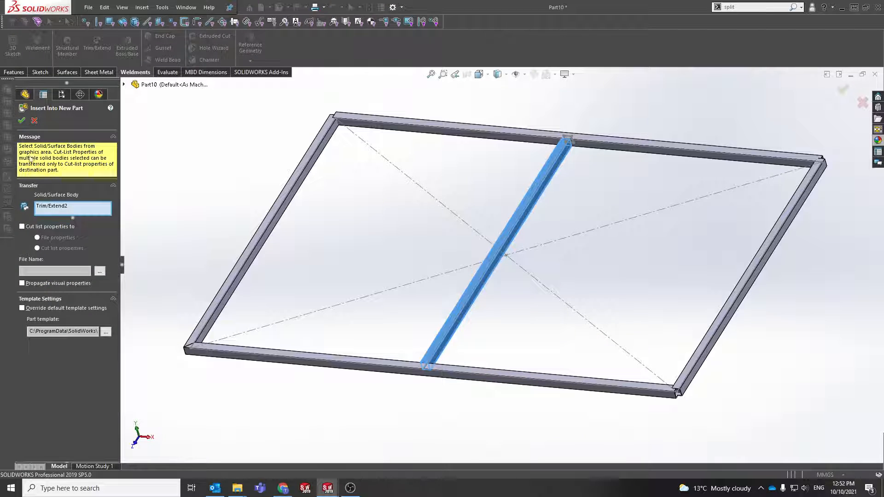
click(22, 120)
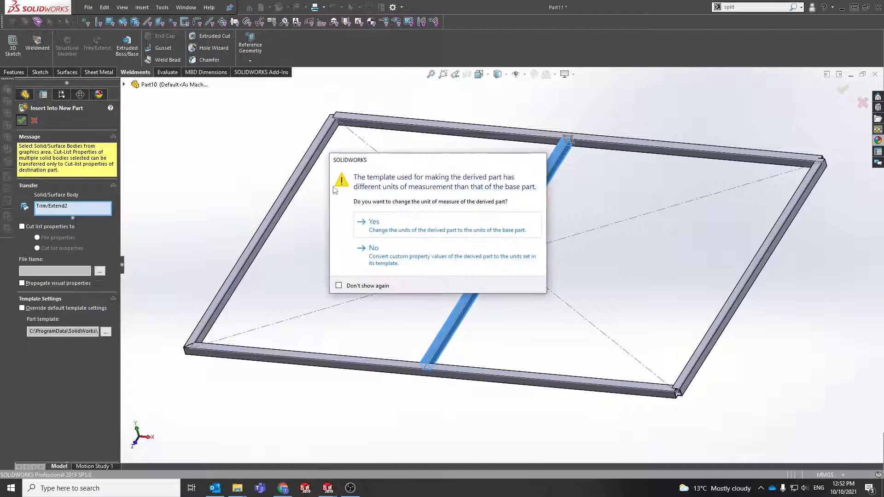
click(396, 222)
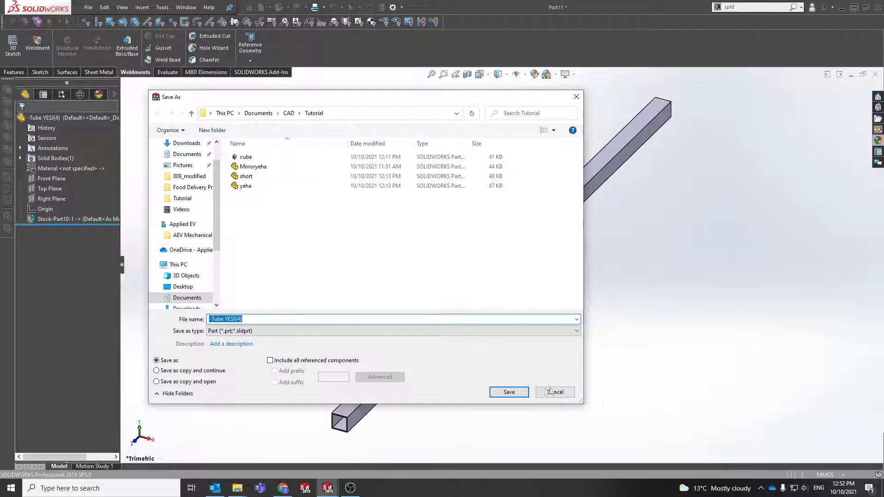
click(508, 392)
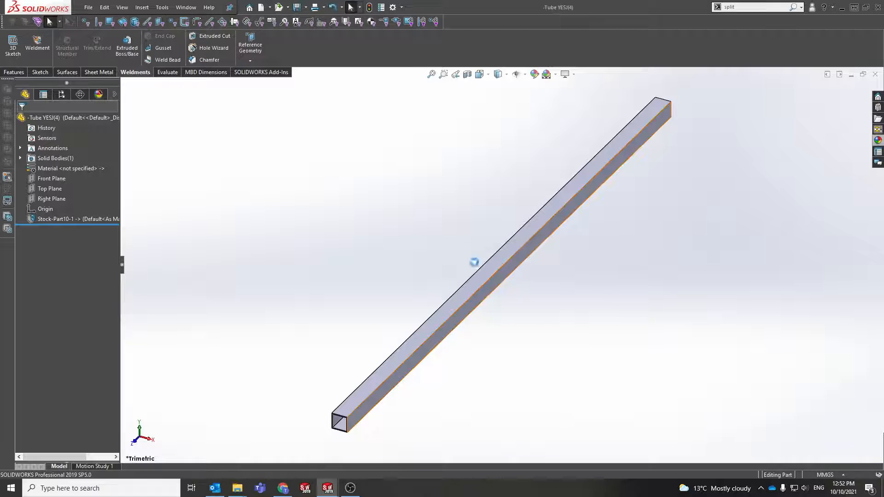
Step: Check the length of a long edge on the separate tube part
middle_drag(475, 262, 401, 193)
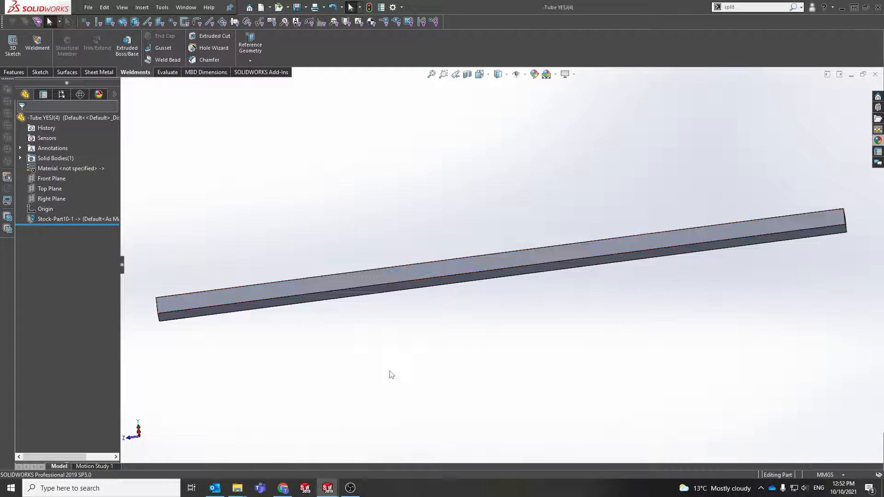
click(383, 288)
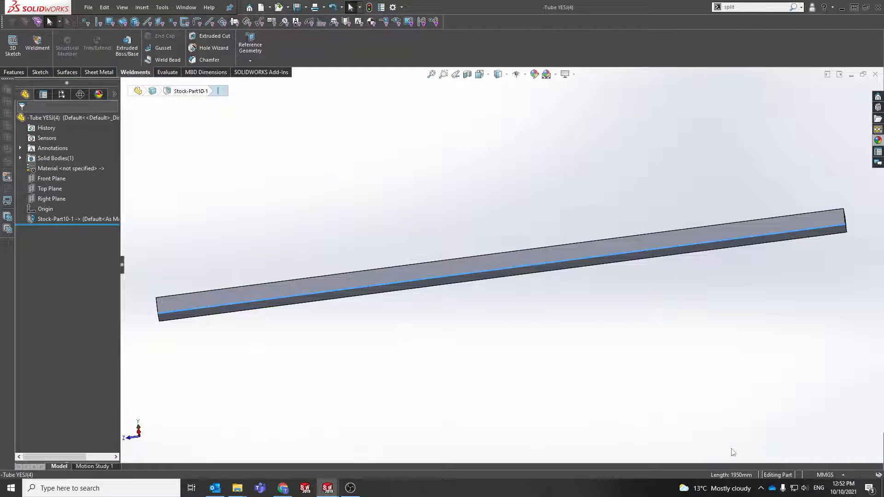
middle_drag(474, 283, 495, 367)
click(507, 352)
key(f)
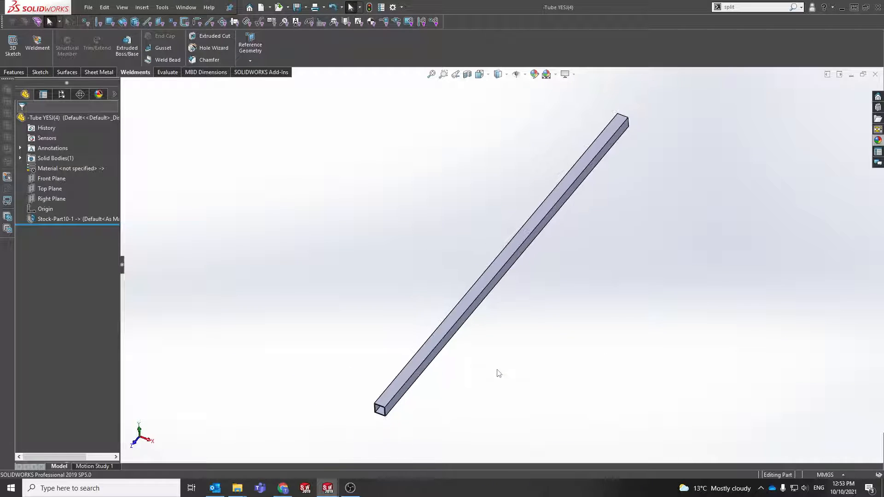
Step: Try to export the tube's long side face as the DXF file -Tube YESJ(4), and cancel at the cleanup preview
middle_drag(486, 353, 497, 242)
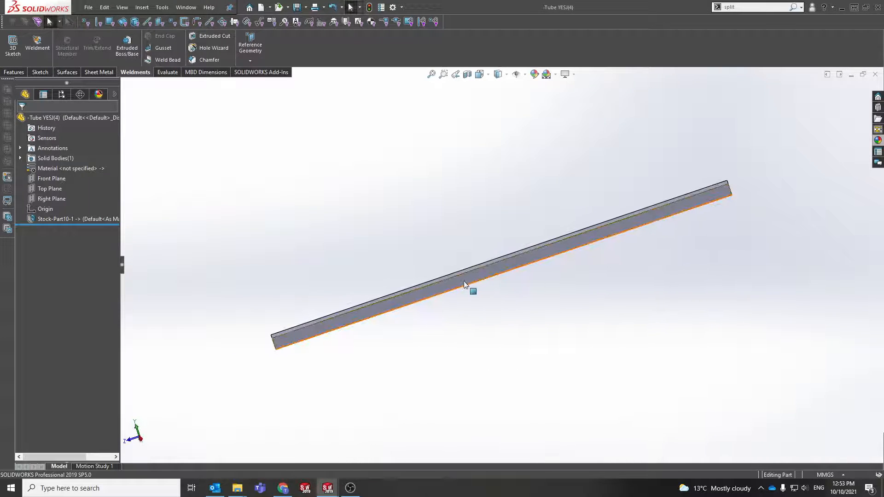
scroll(464, 283, down, 3)
click(448, 282)
right_click(448, 279)
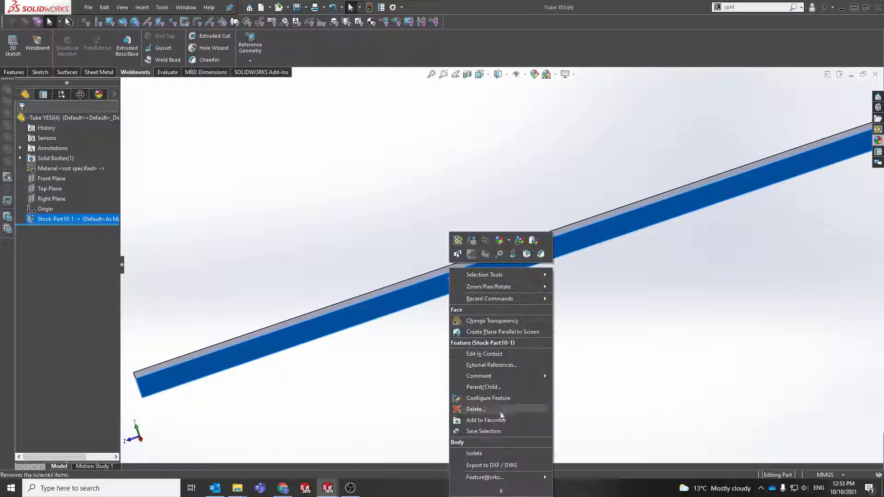
click(368, 366)
right_click(382, 305)
click(430, 464)
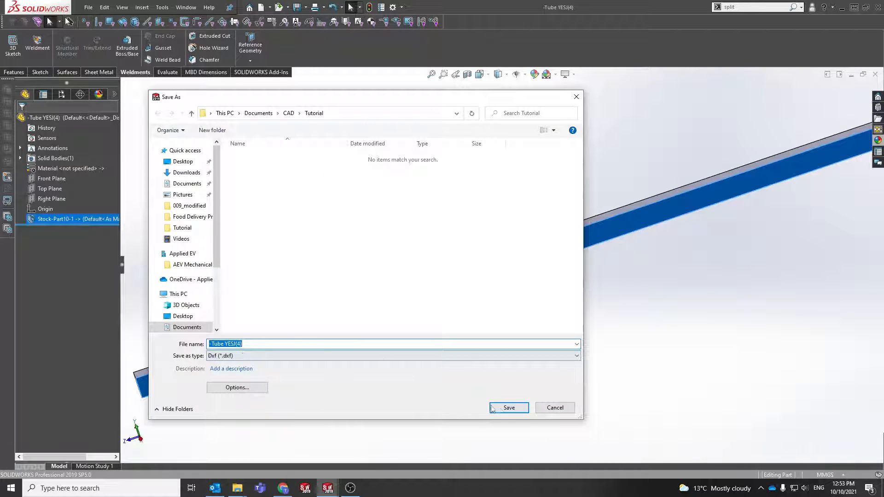
click(508, 408)
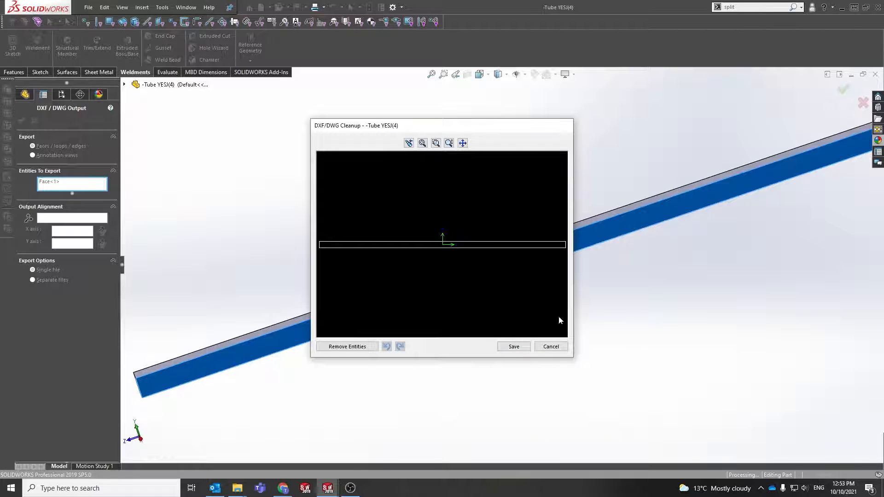
click(550, 346)
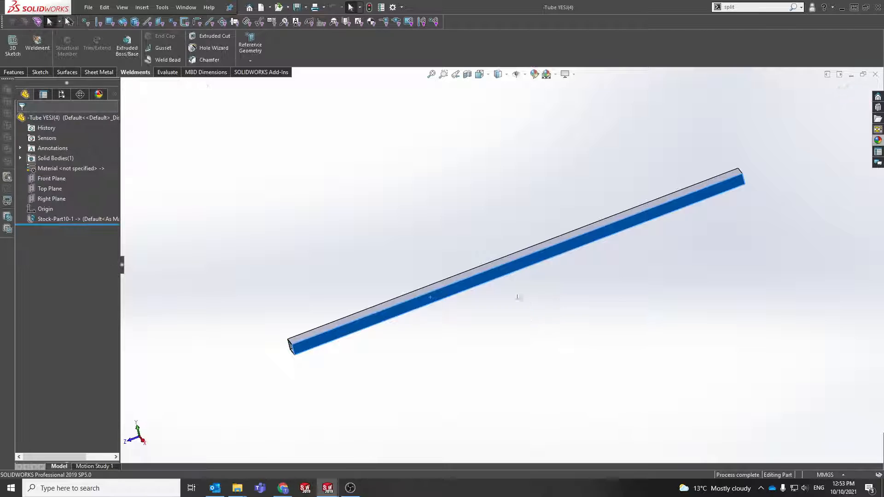
middle_drag(471, 235, 479, 263)
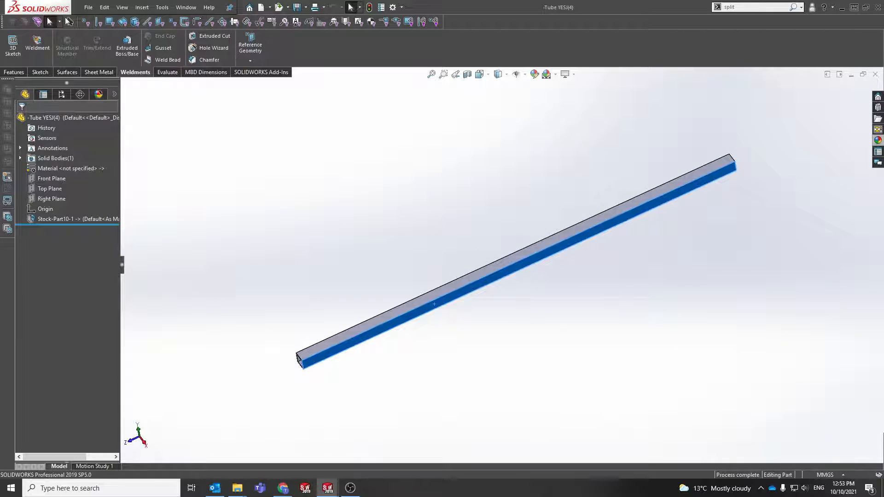